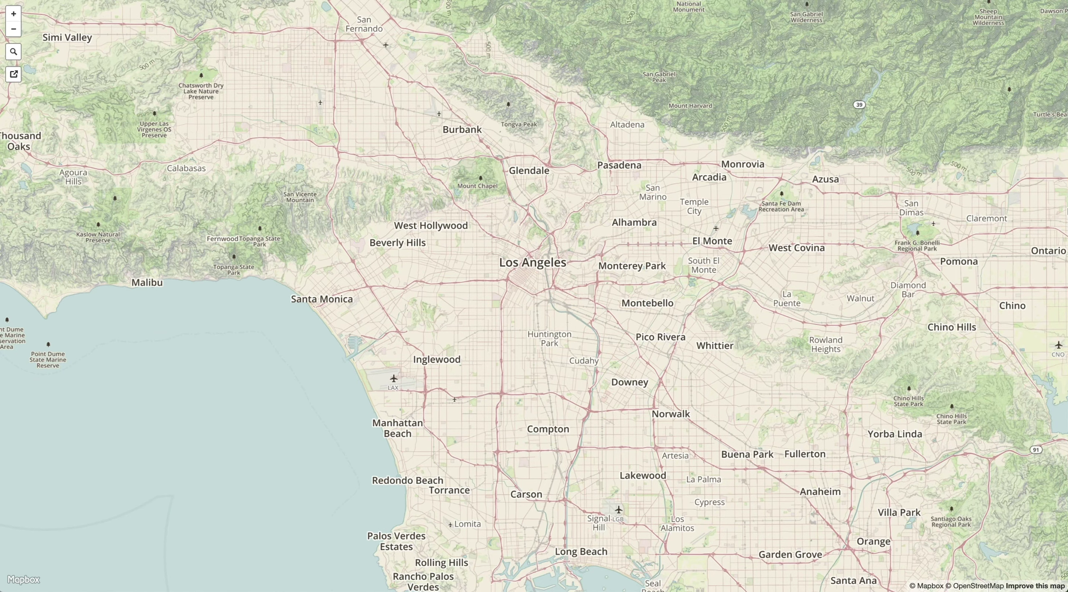
Screenshot the whole Los Angeles map shown in Mapbox
{"action": "left_click_drag", "start_coordinate": [38, 9], "coordinate": [895, 529]}
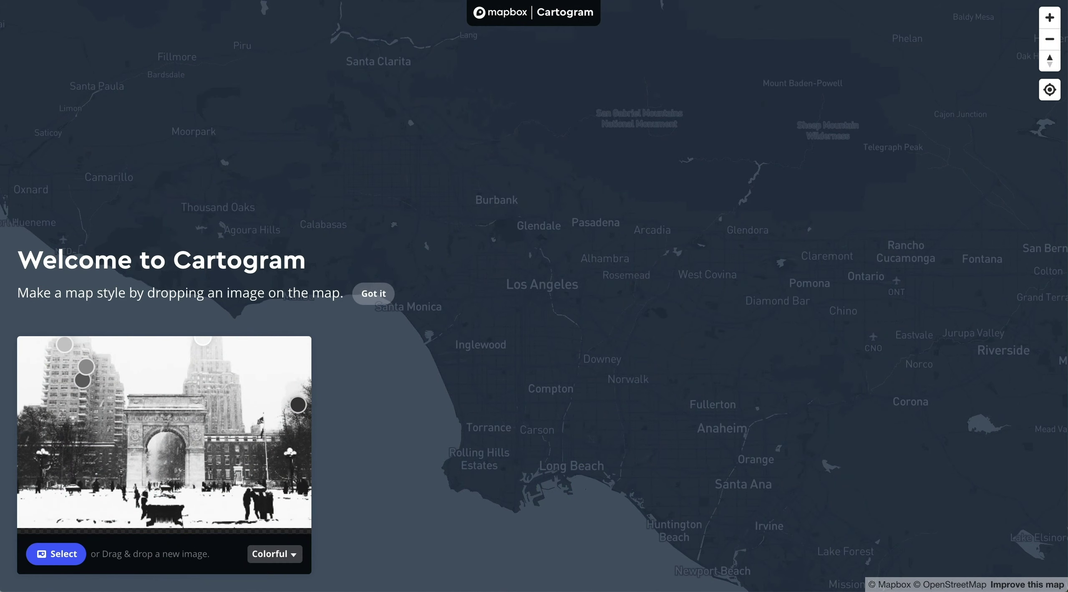
Drop the 'Screen Shot 2020-03-12 at 12.26.13 PM' file onto Cartogram to generate a style
{"action": "key", "text": "super+Tab"}
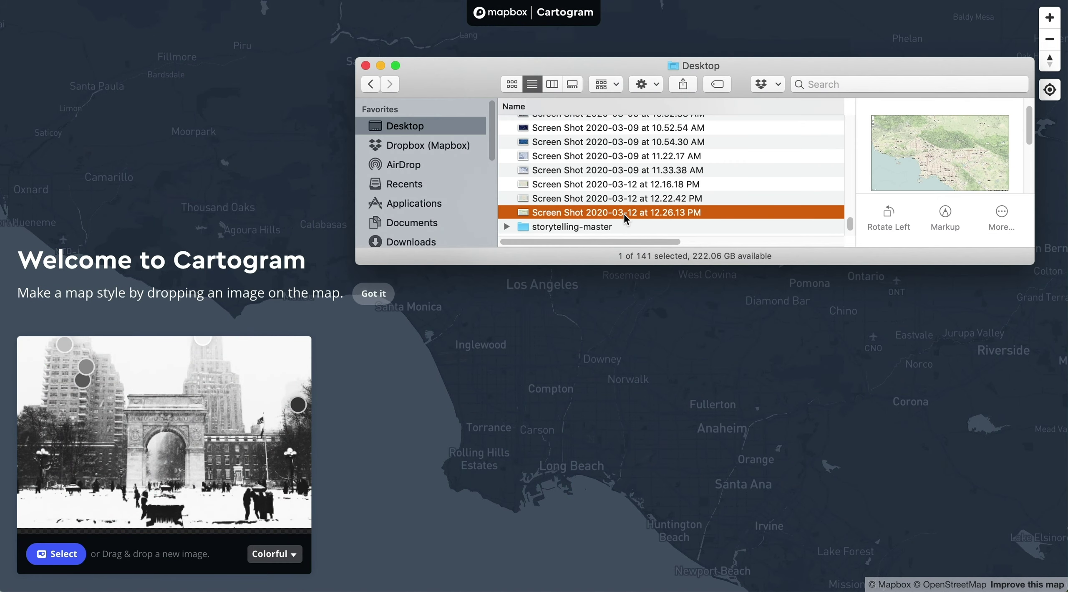
{"action": "left_click_drag", "start_coordinate": [626, 217], "coordinate": [196, 484]}
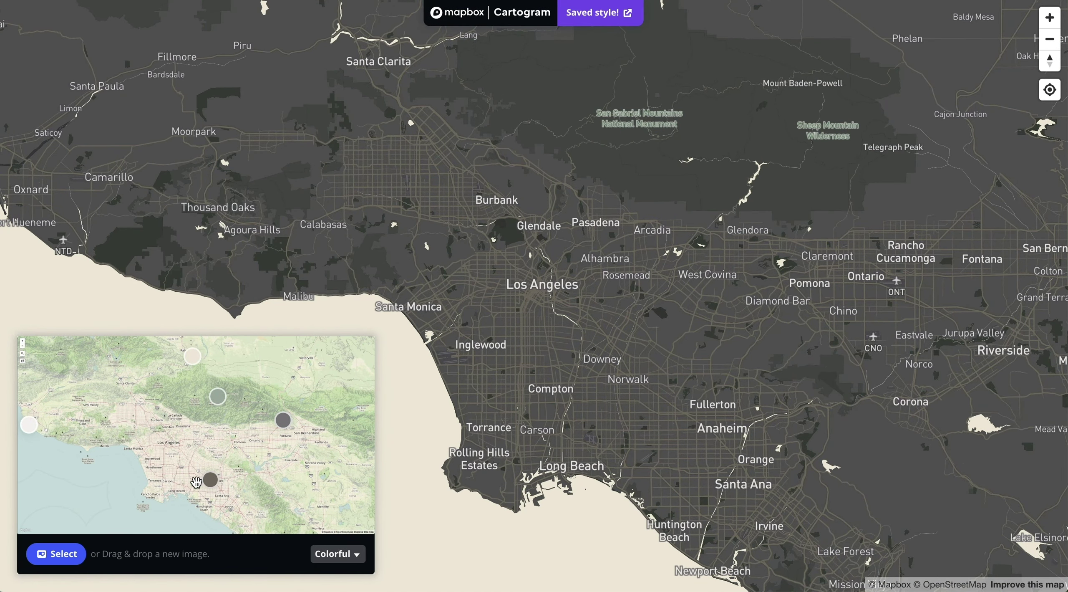
Resample road, water, land and label colours from the ocean, Inglewood, Glendale and Anaheim
{"action": "mouse_move", "coordinate": [209, 480]}
{"action": "mouse_move", "coordinate": [208, 480]}
{"action": "left_mouse_down"}
{"action": "mouse_move", "coordinate": [164, 464]}
{"action": "mouse_move", "coordinate": [168, 450]}
{"action": "mouse_move", "coordinate": [194, 445]}
{"action": "mouse_move", "coordinate": [164, 464]}
{"action": "left_mouse_up"}
{"action": "left_click_drag", "start_coordinate": [217, 395], "coordinate": [234, 374]}
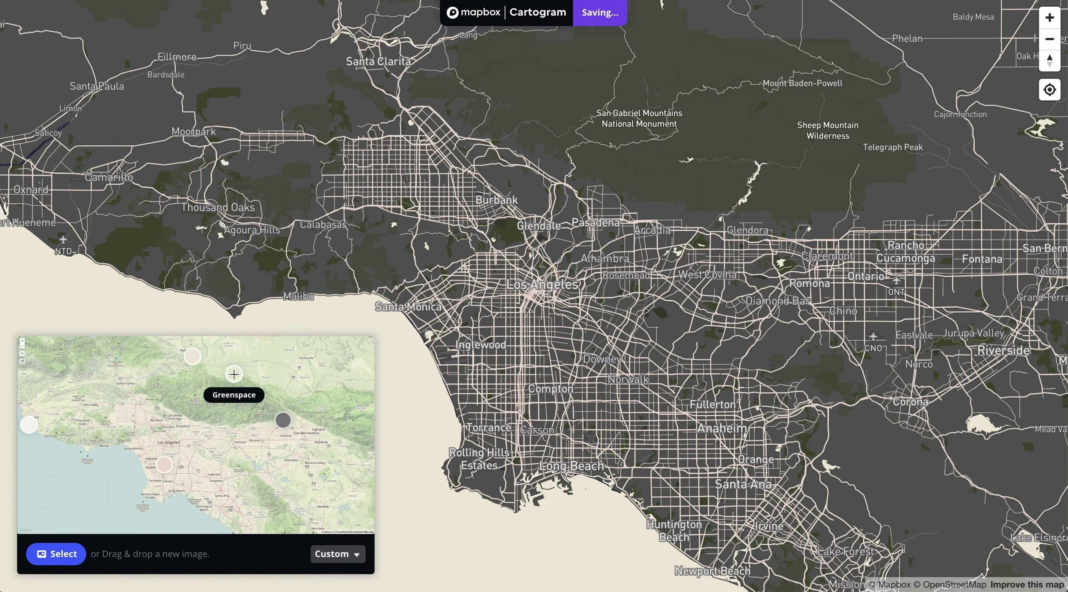
{"action": "left_click_drag", "start_coordinate": [190, 359], "coordinate": [94, 484]}
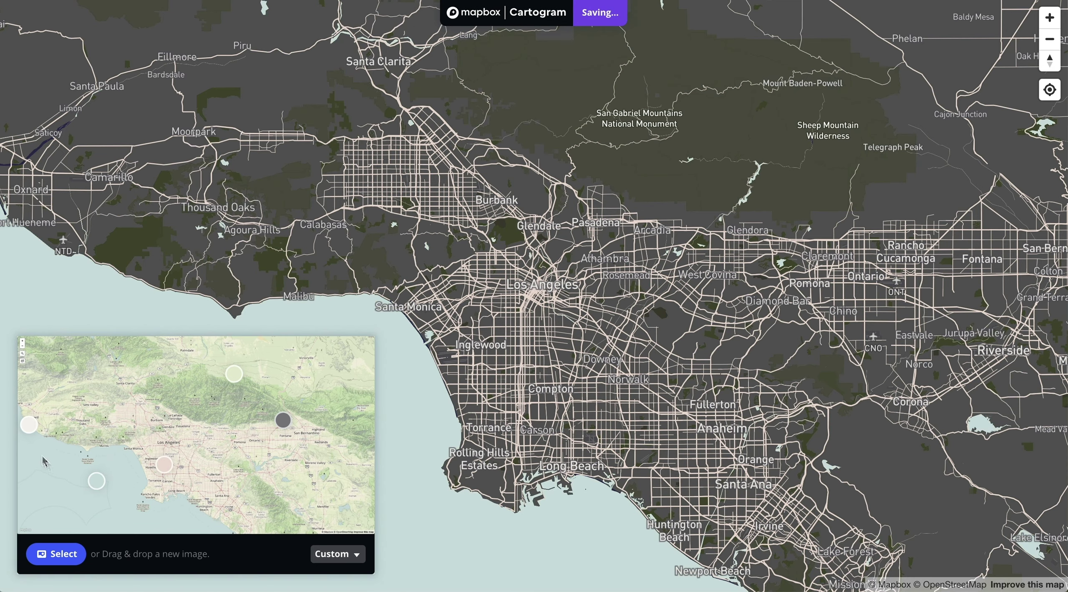
{"action": "left_click_drag", "start_coordinate": [283, 420], "coordinate": [213, 513]}
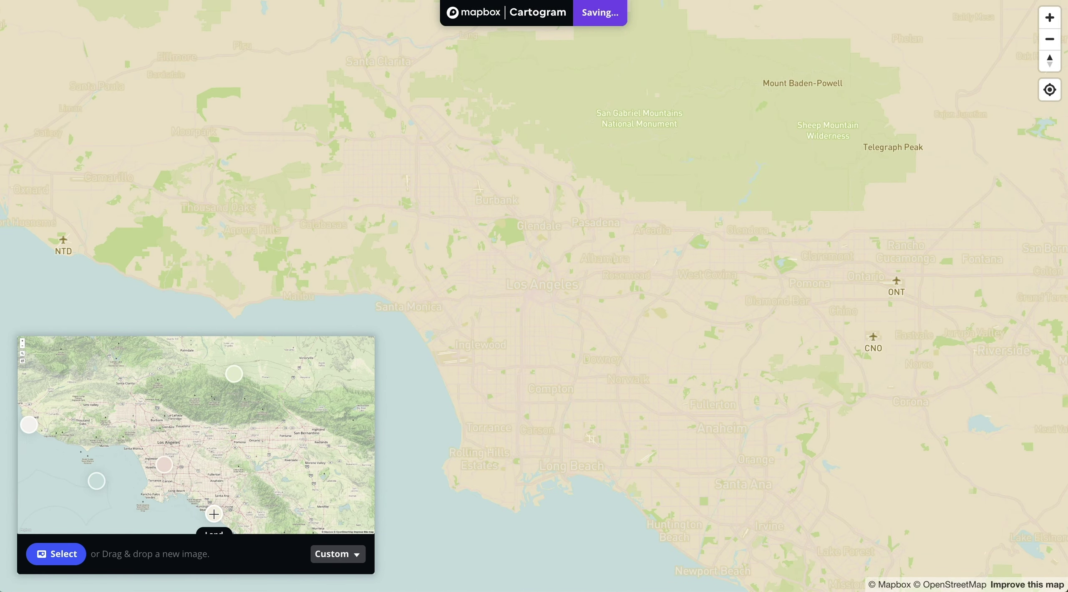
{"action": "left_click_drag", "start_coordinate": [29, 426], "coordinate": [152, 420]}
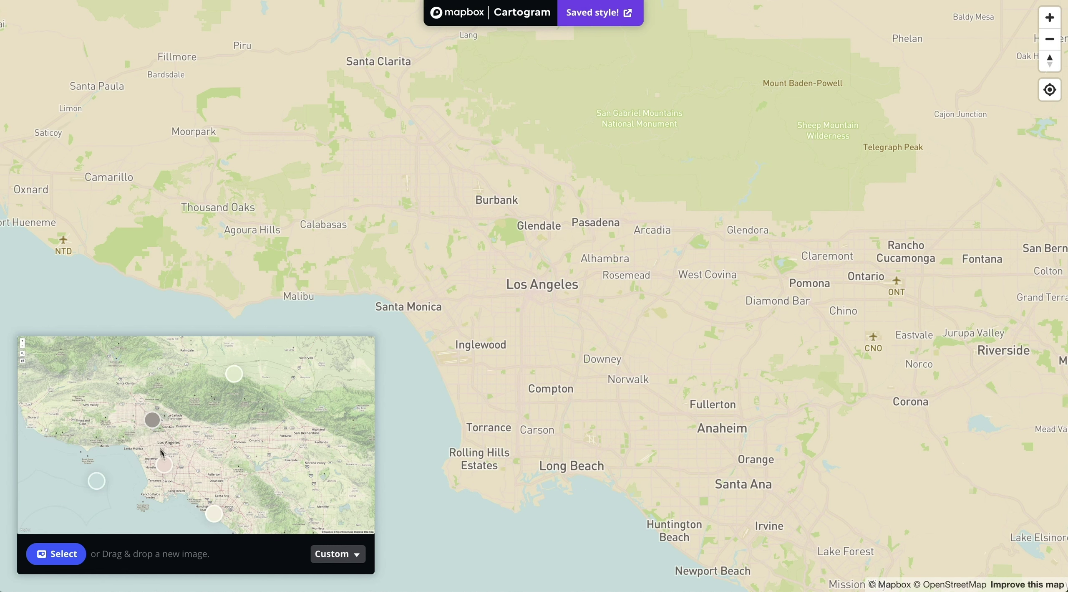
{"action": "mouse_move", "coordinate": [163, 464]}
{"action": "left_mouse_down"}
{"action": "mouse_move", "coordinate": [270, 467]}
{"action": "mouse_move", "coordinate": [221, 490]}
{"action": "left_mouse_up"}
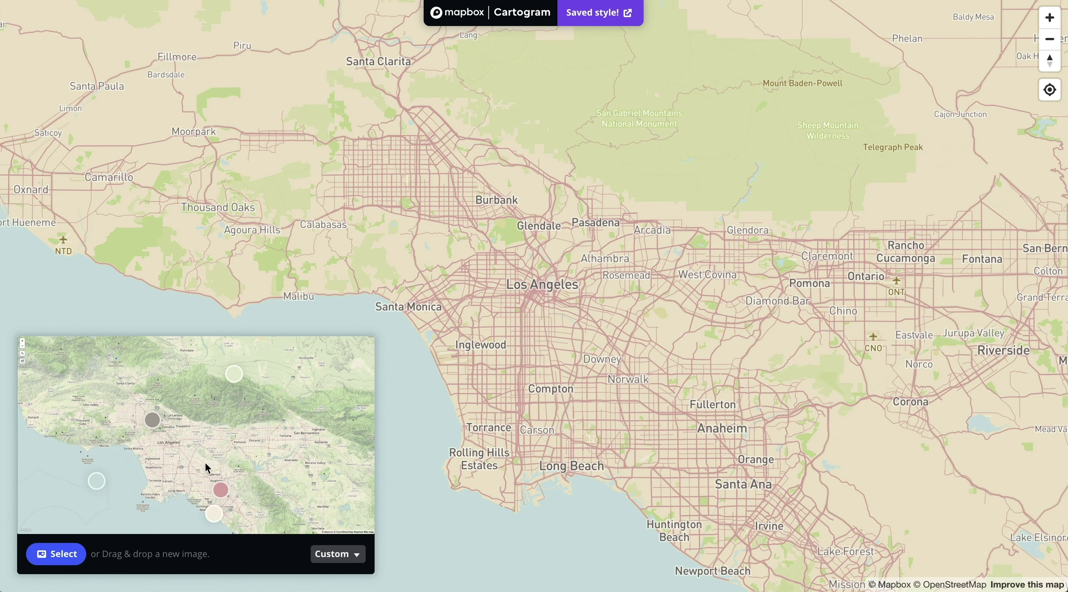
{"action": "left_click", "coordinate": [603, 18]}
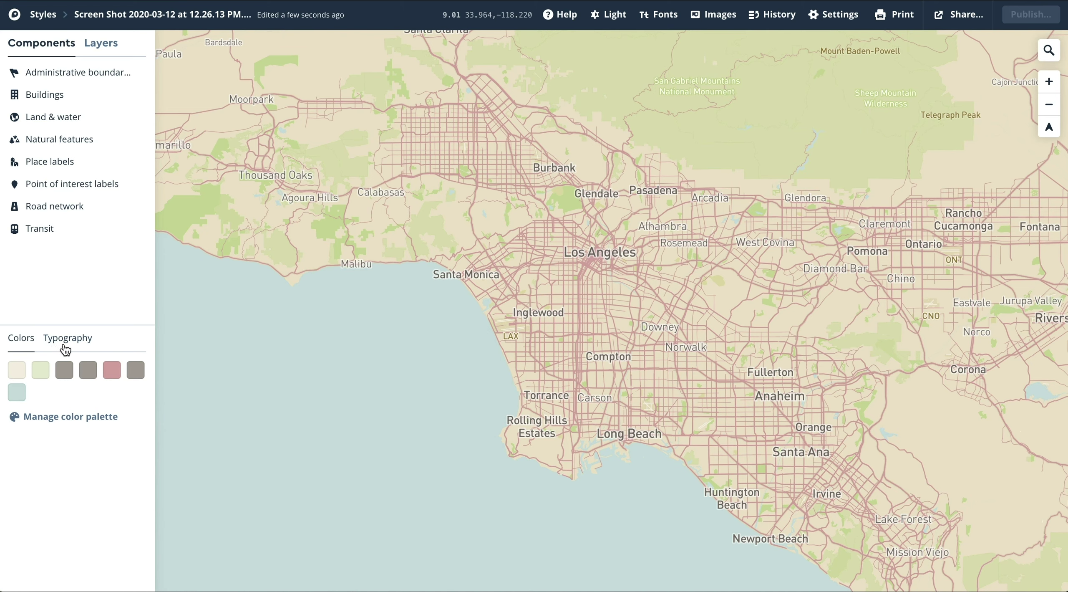
Show the saved style's Typography samples in the Studio sidebar
{"action": "left_click", "coordinate": [65, 348]}
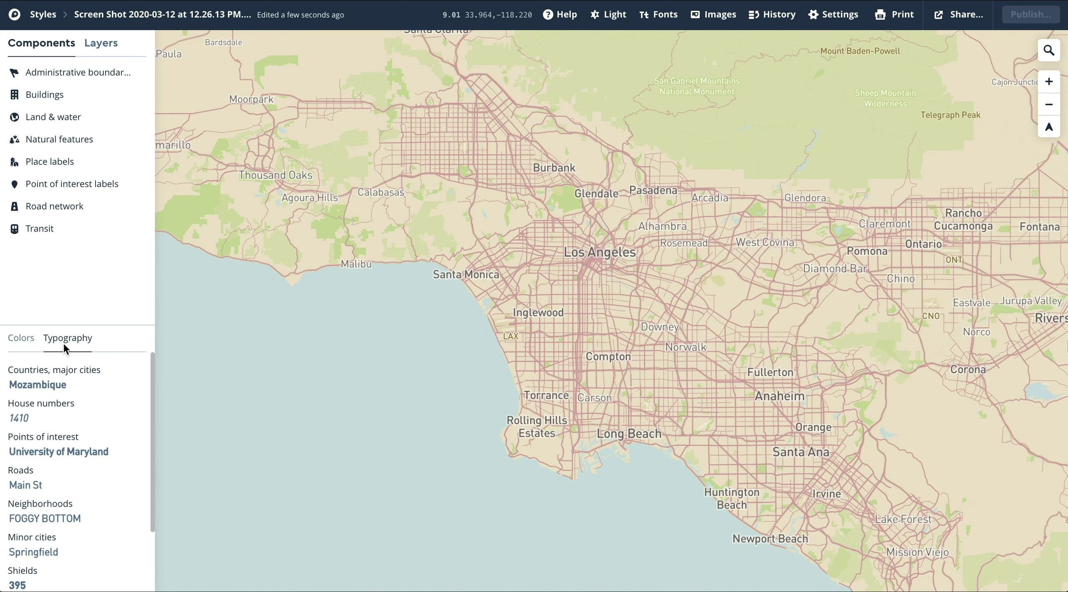
Set the countries and major cities label font to Open Sans SemiBold
{"action": "left_click", "coordinate": [48, 383]}
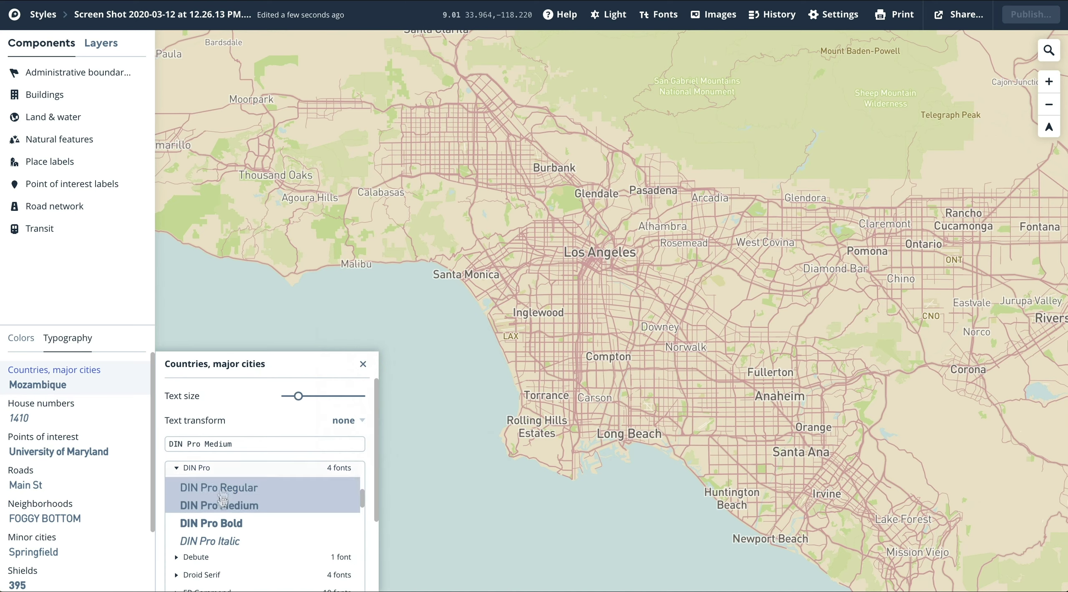
{"action": "scroll", "coordinate": [220, 507], "scroll_direction": "down", "scroll_amount": 10}
{"action": "scroll", "coordinate": [222, 510], "scroll_direction": "down", "scroll_amount": 10}
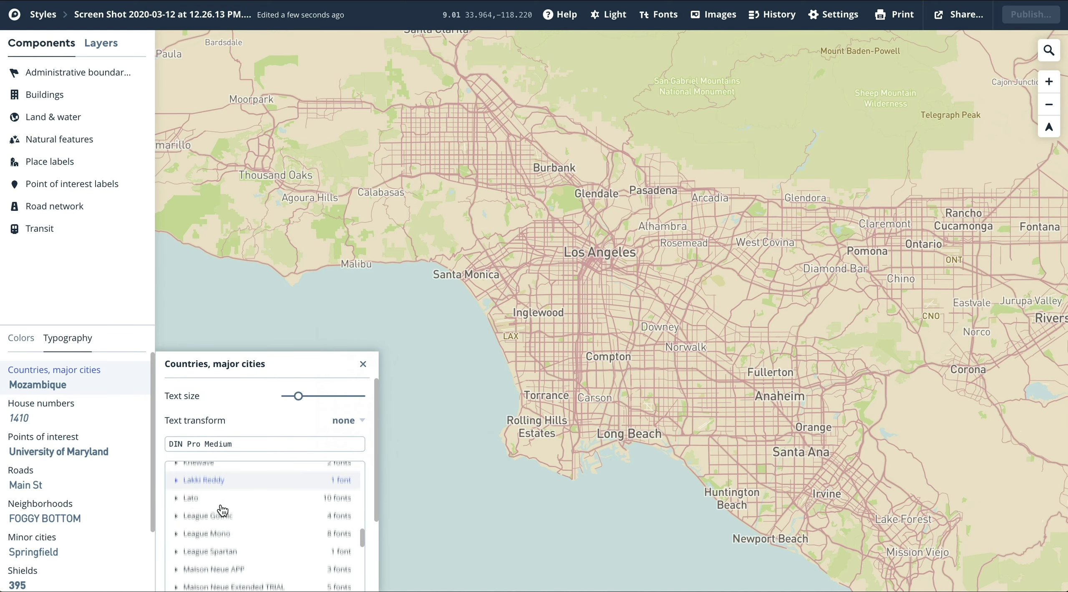
{"action": "scroll", "coordinate": [222, 510], "scroll_direction": "down", "scroll_amount": 3}
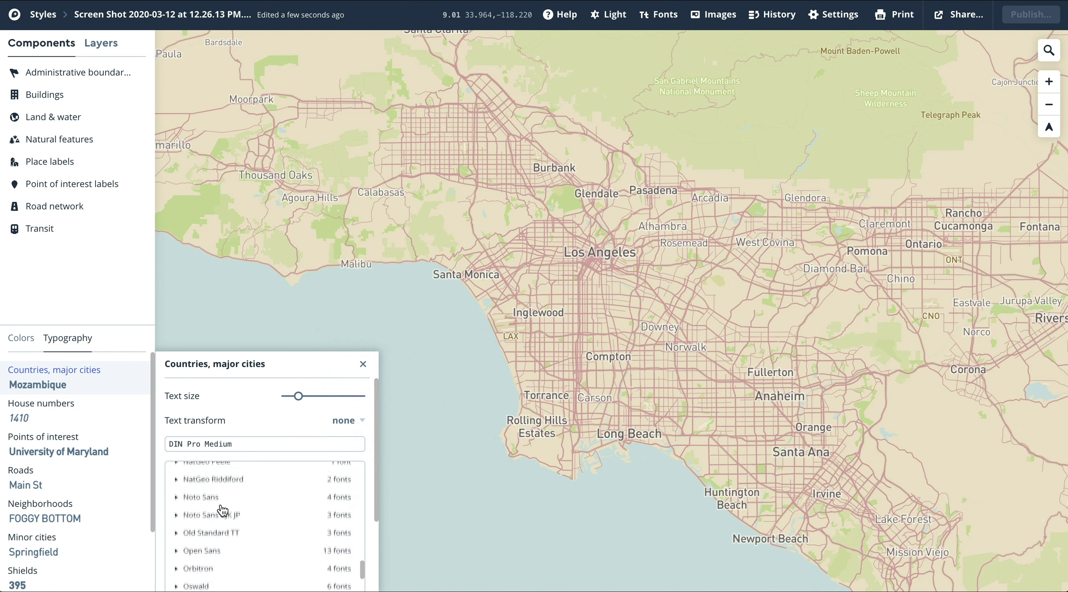
{"action": "left_click", "coordinate": [210, 523]}
{"action": "scroll", "coordinate": [213, 527], "scroll_direction": "down", "scroll_amount": 2}
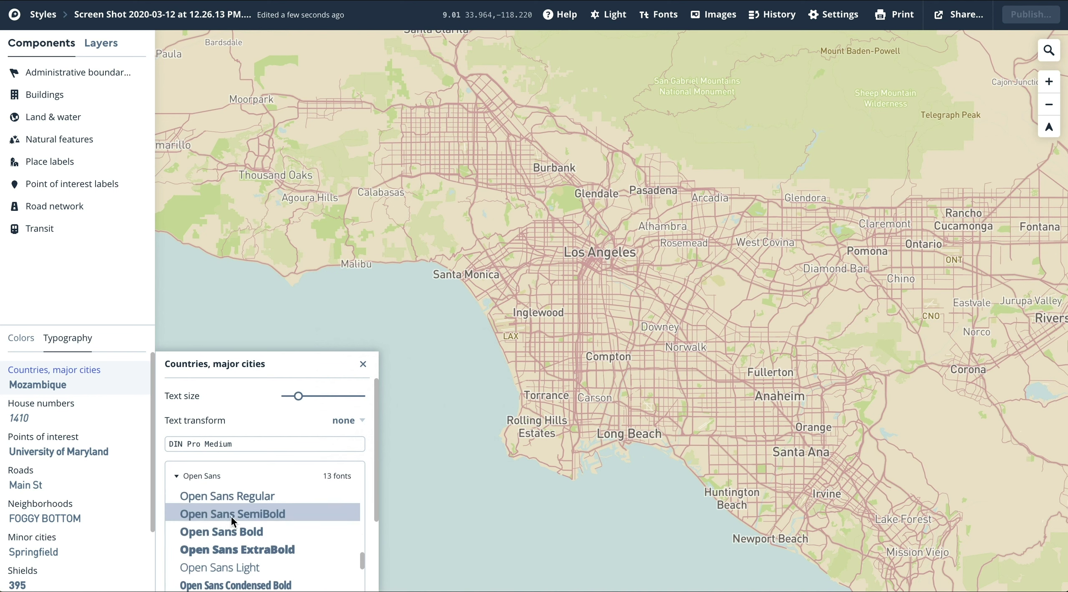
{"action": "left_click", "coordinate": [232, 517]}
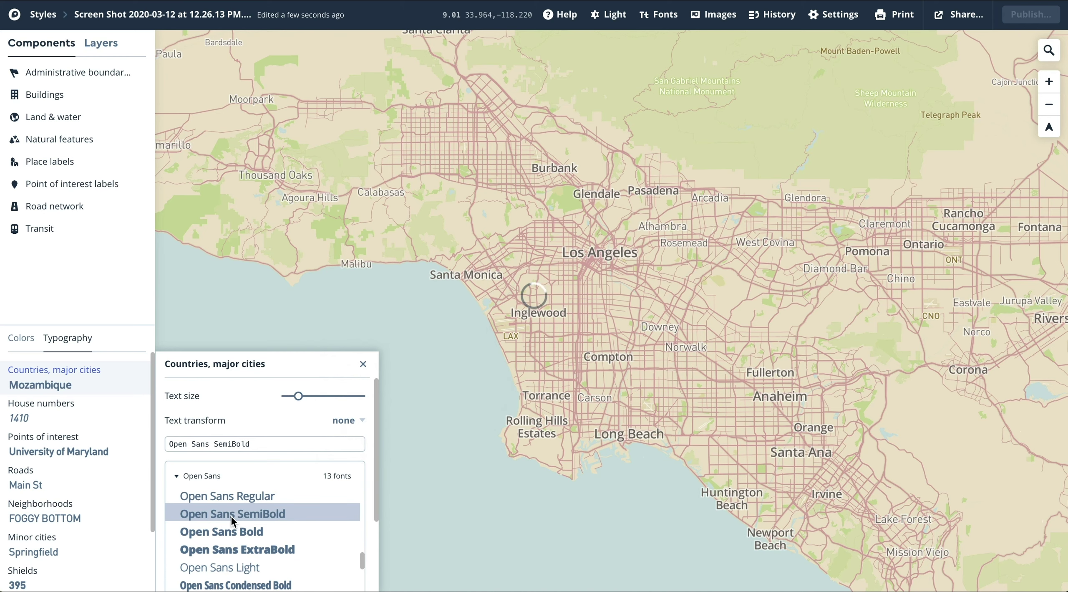
Set house numbers to Open Sans Italic and points of interest to Open Sans SemiBold
{"action": "left_click", "coordinate": [90, 411]}
{"action": "left_click", "coordinate": [201, 444]}
{"action": "key", "text": "Down"}
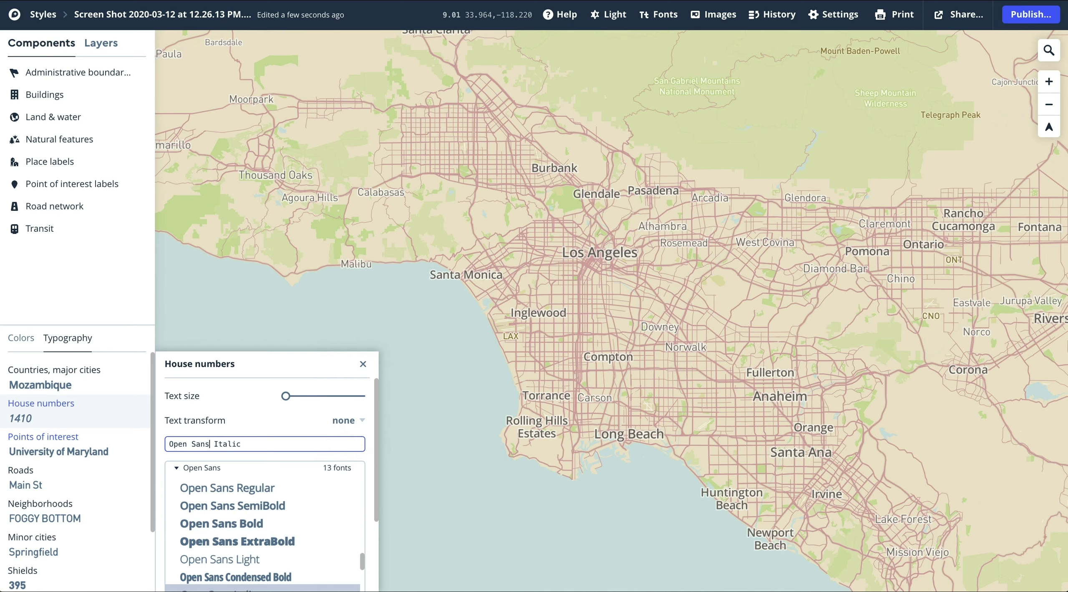
{"action": "left_click", "coordinate": [108, 452]}
{"action": "key", "text": "Tab"}
{"action": "type", "text": "Open  Sans SemiBold"}
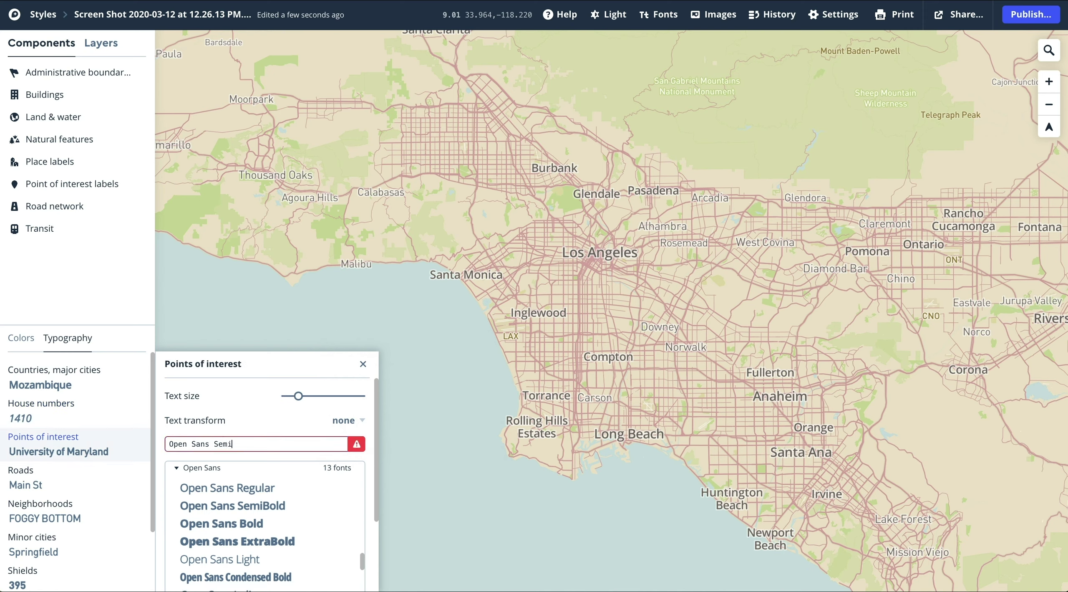
Review road, neighborhood, minor city and shield fonts, and set state labels to Open Sans Bold
{"action": "left_click", "coordinate": [58, 467]}
{"action": "left_click", "coordinate": [58, 510]}
{"action": "scroll", "coordinate": [111, 524], "scroll_direction": "down", "scroll_amount": 1}
{"action": "left_click", "coordinate": [110, 521]}
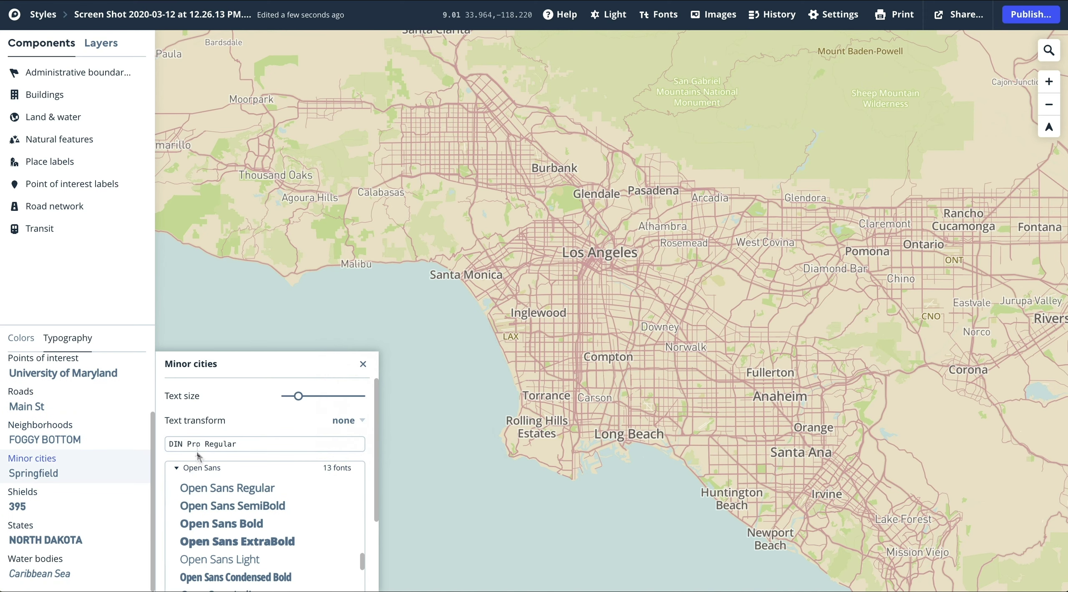
{"action": "left_click", "coordinate": [105, 512]}
{"action": "left_click", "coordinate": [103, 531]}
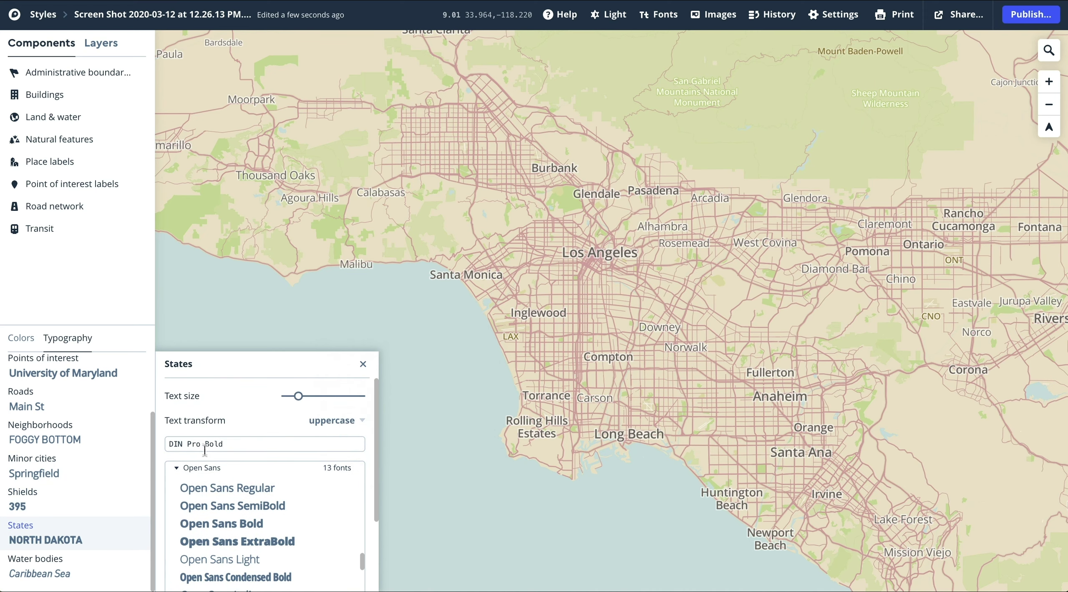
{"action": "left_click", "coordinate": [221, 523]}
Set the water bodies label font to Open Sans SemiBold Italic
{"action": "left_click", "coordinate": [40, 558]}
{"action": "left_click", "coordinate": [211, 443]}
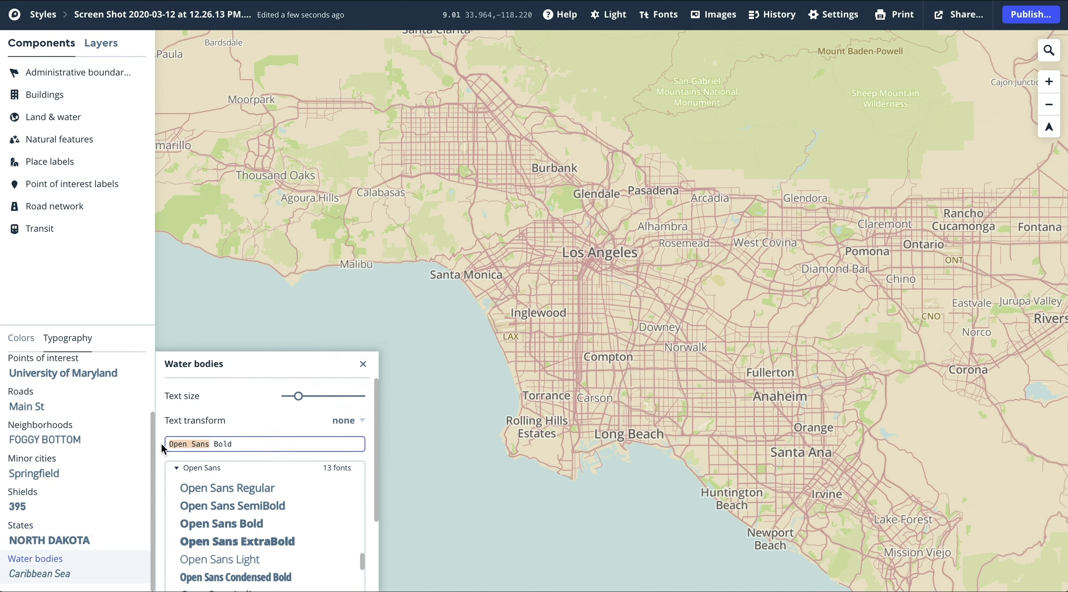
{"action": "scroll", "coordinate": [230, 532], "scroll_direction": "down", "scroll_amount": 1}
{"action": "left_click", "coordinate": [243, 564]}
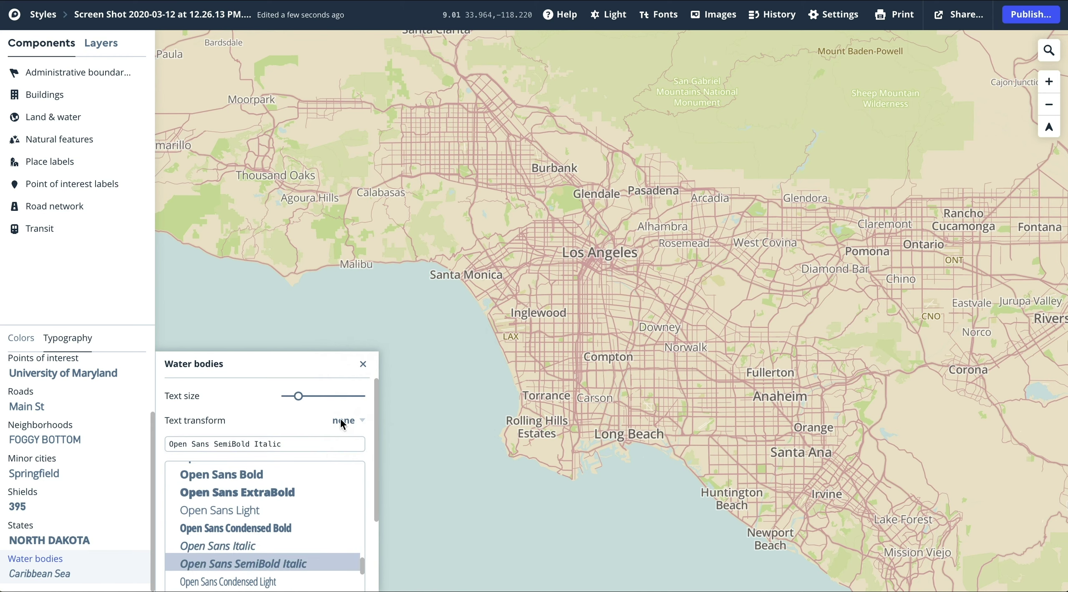
{"action": "left_click", "coordinate": [363, 363]}
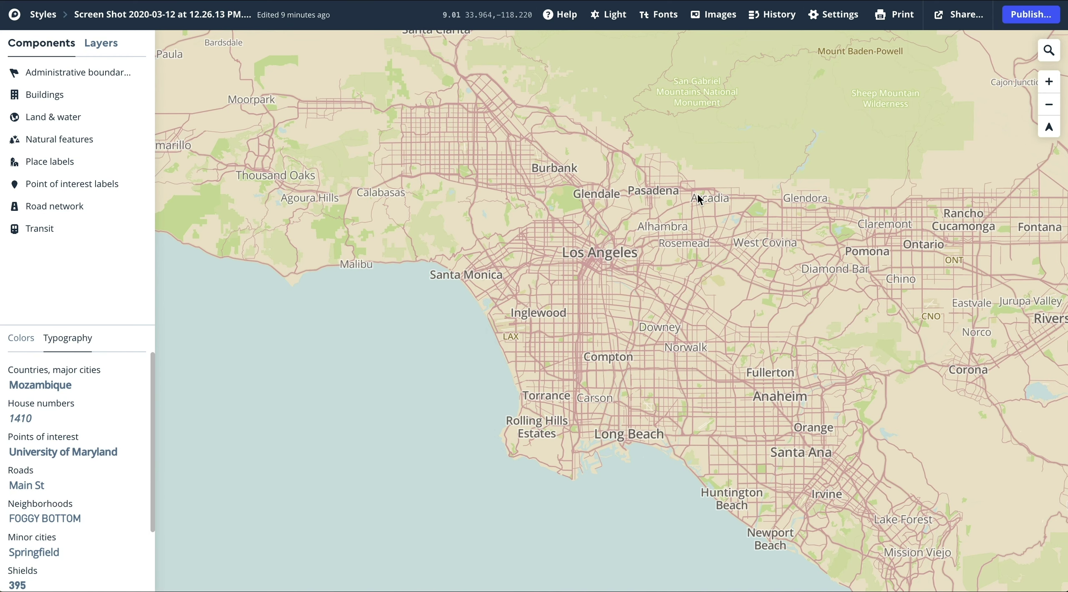
Give settlement-major-label a halo blur of 0 and halo width of 2 px
{"action": "left_click", "coordinate": [599, 252]}
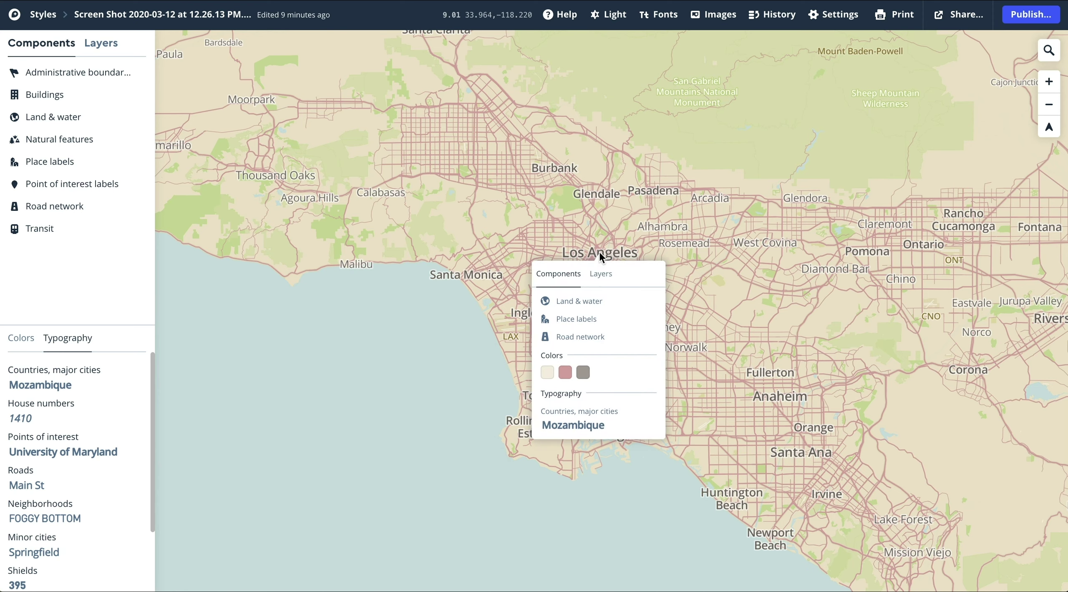
{"action": "left_click", "coordinate": [601, 274]}
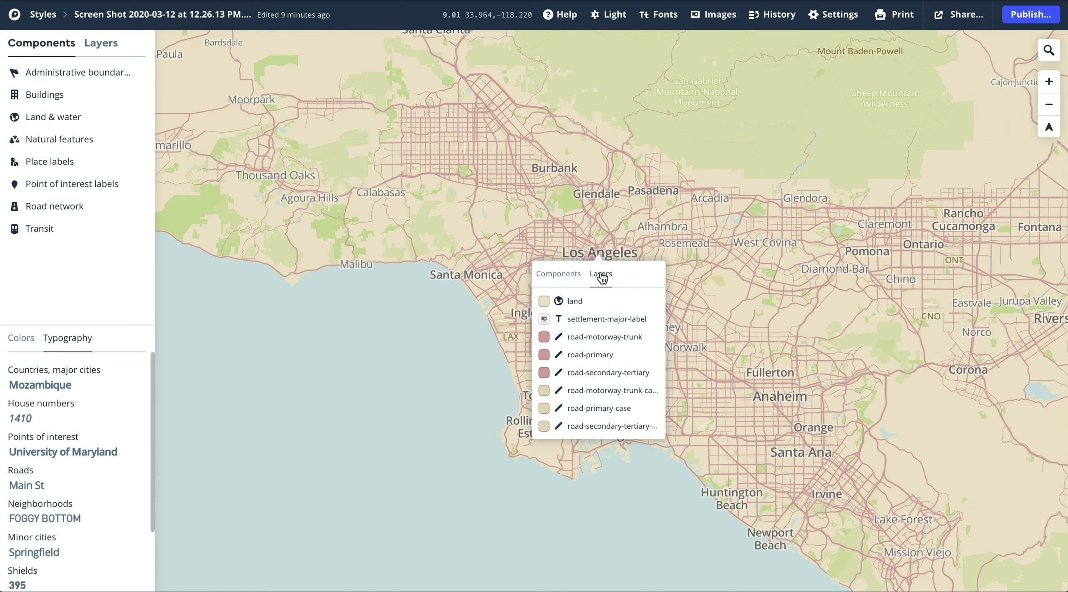
{"action": "left_click", "coordinate": [601, 318]}
{"action": "scroll", "coordinate": [210, 388], "scroll_direction": "down", "scroll_amount": 1}
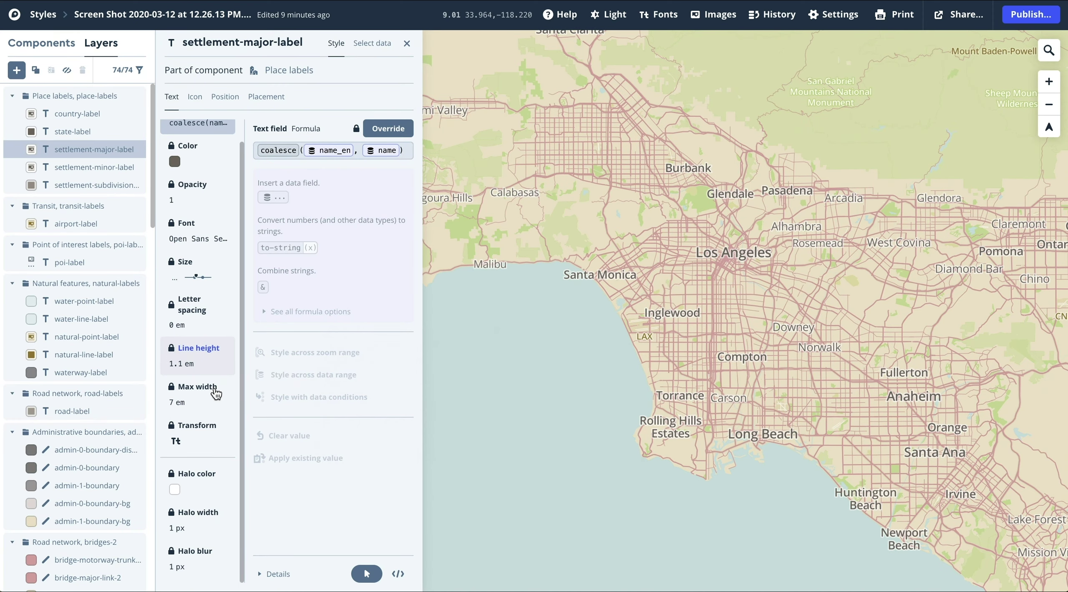
{"action": "left_click", "coordinate": [213, 561]}
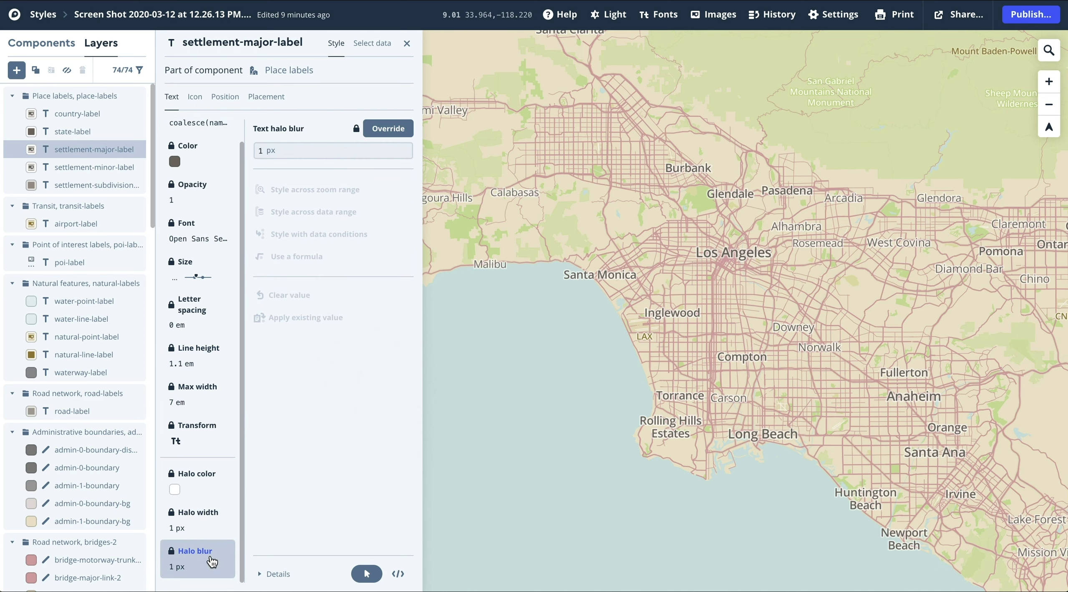
{"action": "left_click", "coordinate": [388, 128]}
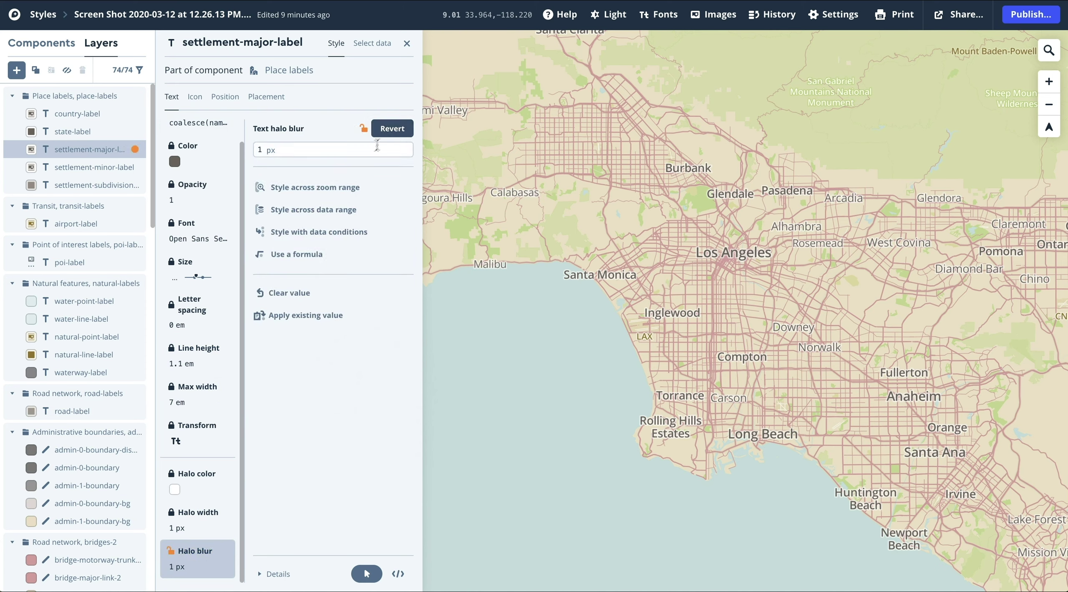
{"action": "type", "text": "0"}
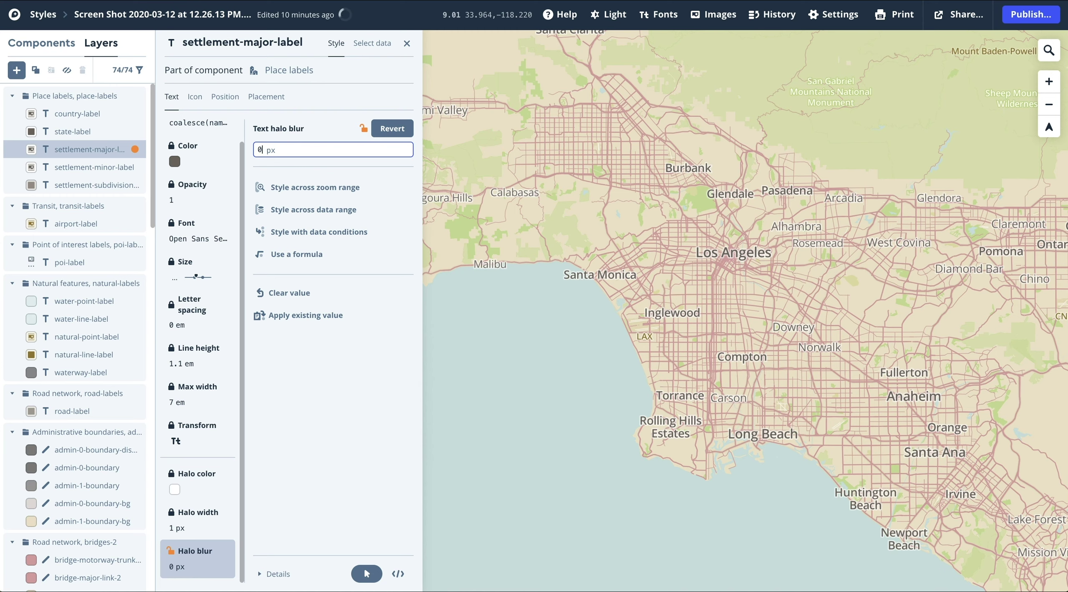
{"action": "left_click", "coordinate": [207, 522]}
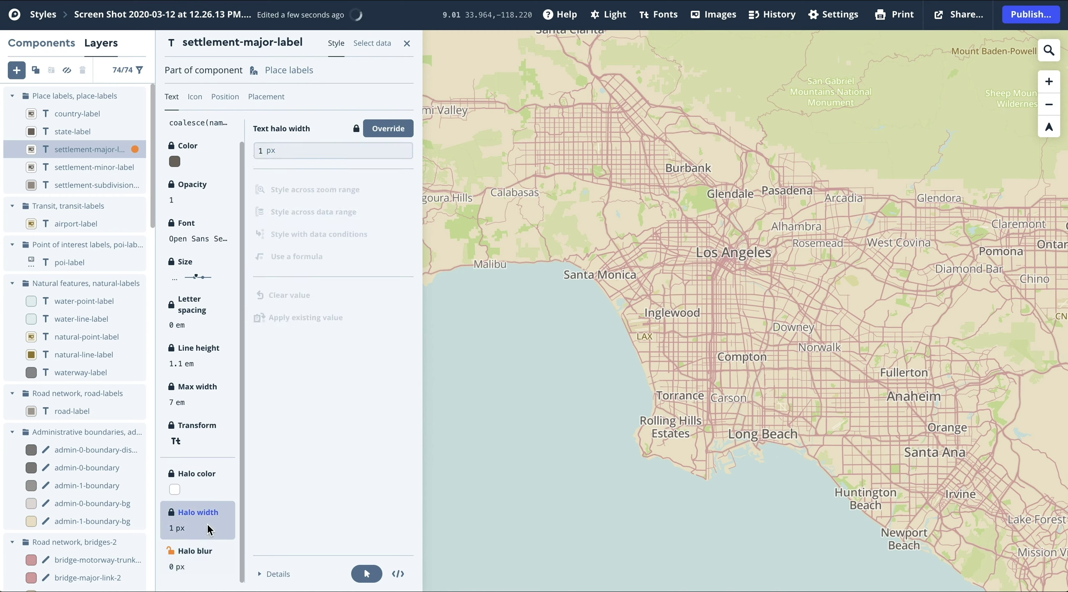
{"action": "left_click", "coordinate": [382, 127]}
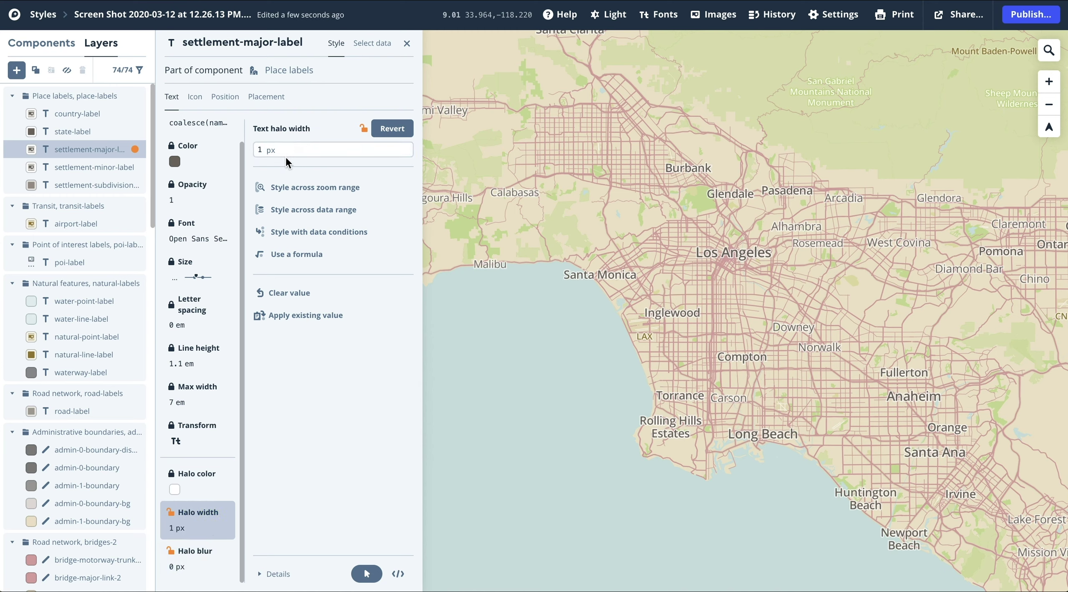
{"action": "type", "text": "2"}
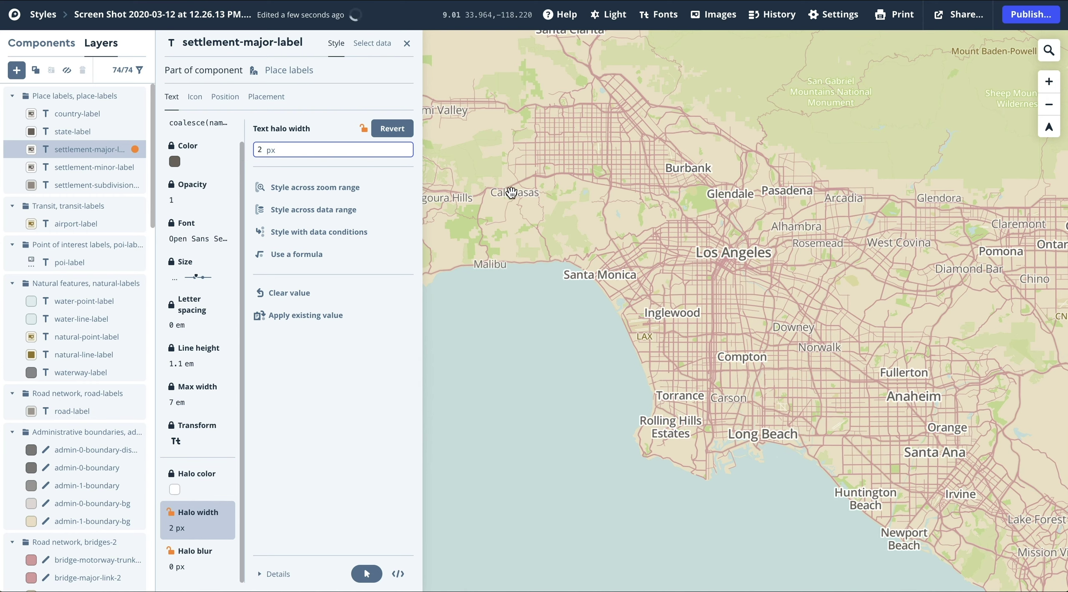
Give settlement-minor-label a 2 px halo width and a halo blur of 0
{"action": "left_click", "coordinate": [511, 193]}
{"action": "left_click", "coordinate": [512, 258]}
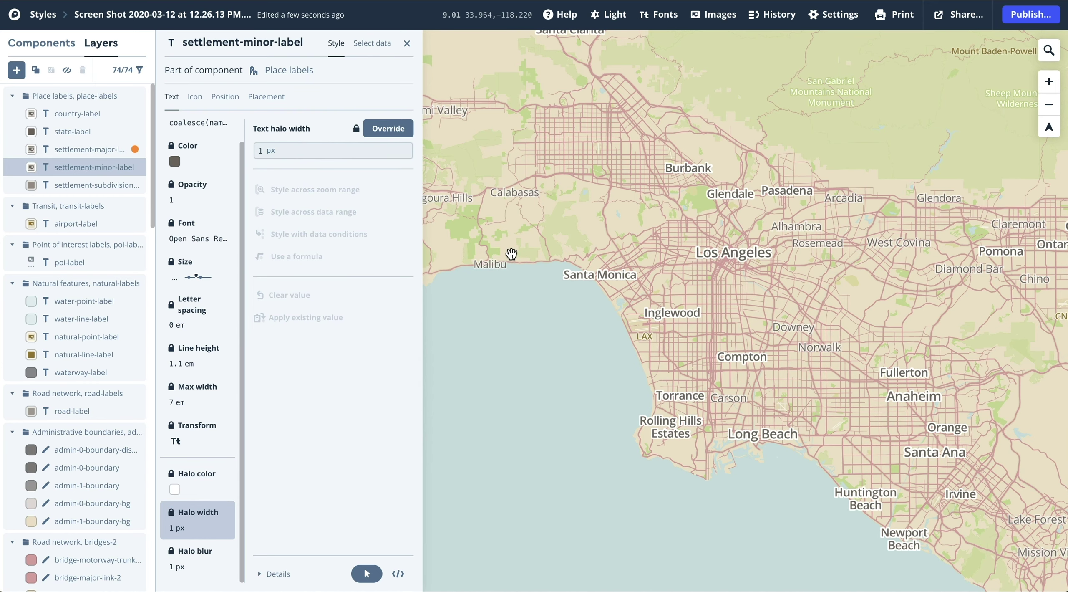
{"action": "left_click", "coordinate": [394, 135]}
{"action": "type", "text": "2"}
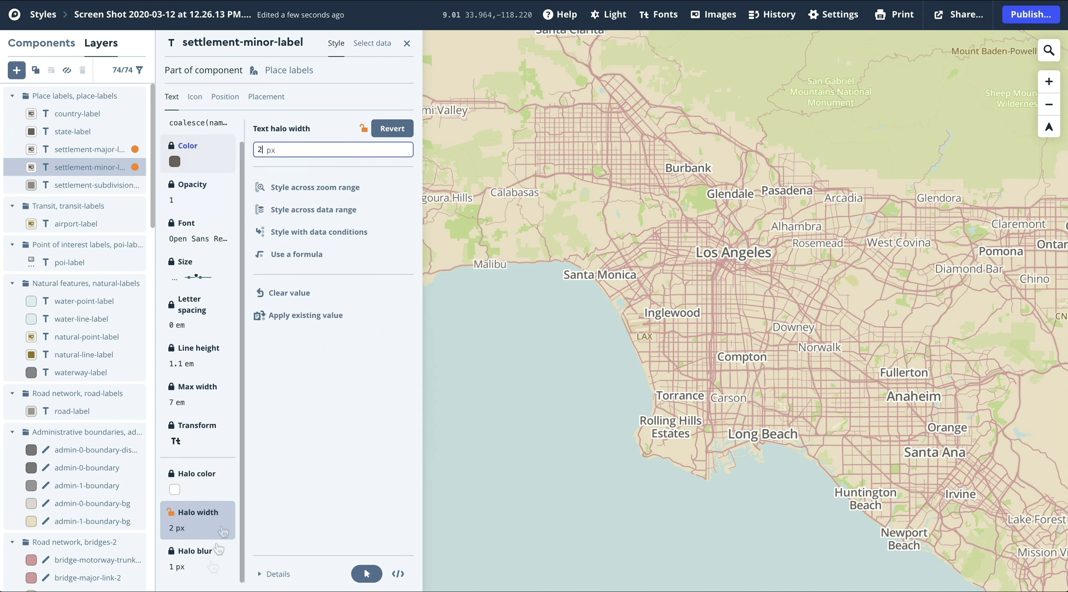
{"action": "key", "text": "Tab"}
{"action": "left_click", "coordinate": [387, 129]}
{"action": "left_click", "coordinate": [326, 149]}
{"action": "key", "text": "BackSpace"}
{"action": "type", "text": "0"}
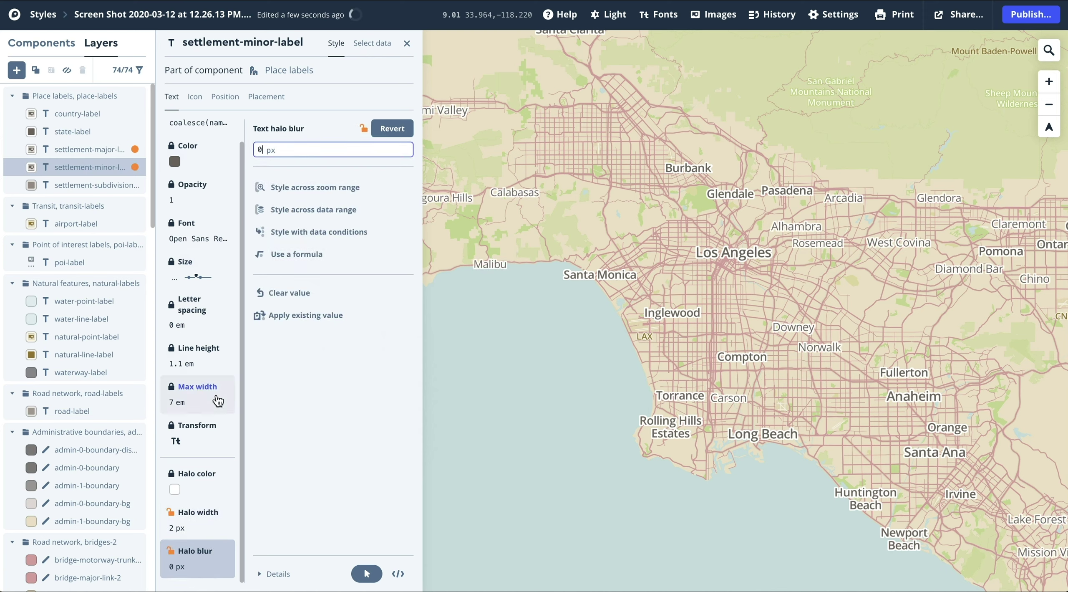
Reduce the minor settlement label halo width to 1.5 px
{"action": "left_click", "coordinate": [200, 517]}
{"action": "left_click", "coordinate": [309, 150]}
{"action": "key", "text": "BackSpace"}
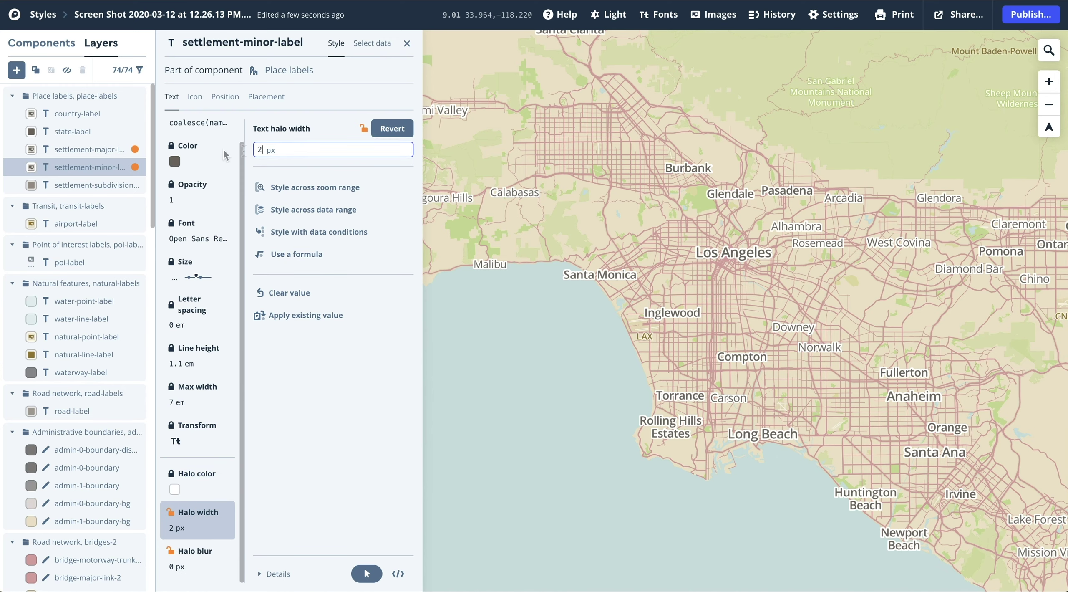
{"action": "type", "text": "1.5"}
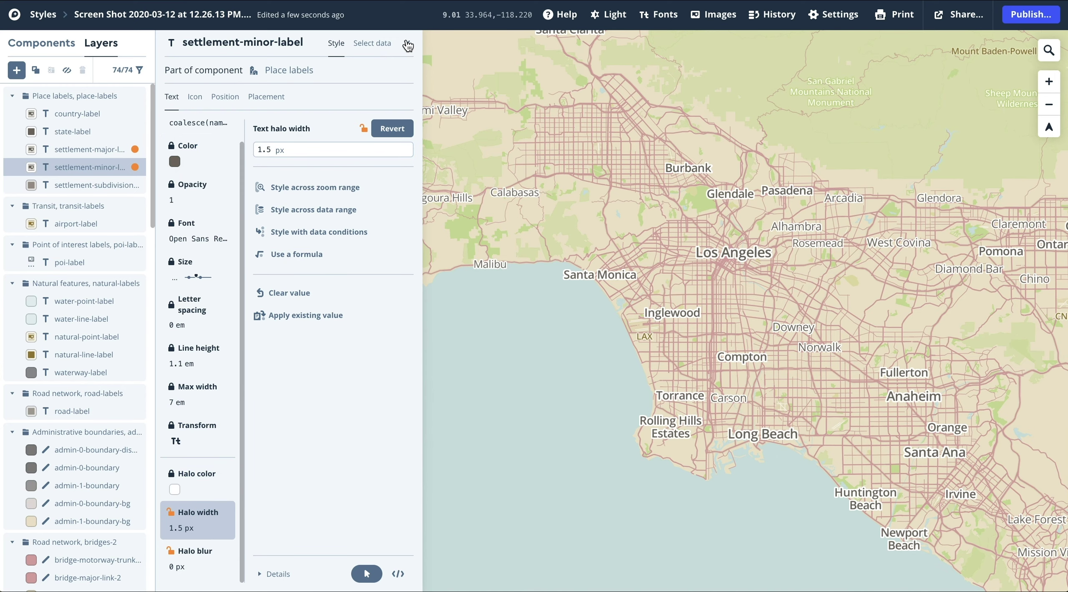
{"action": "left_click", "coordinate": [407, 43]}
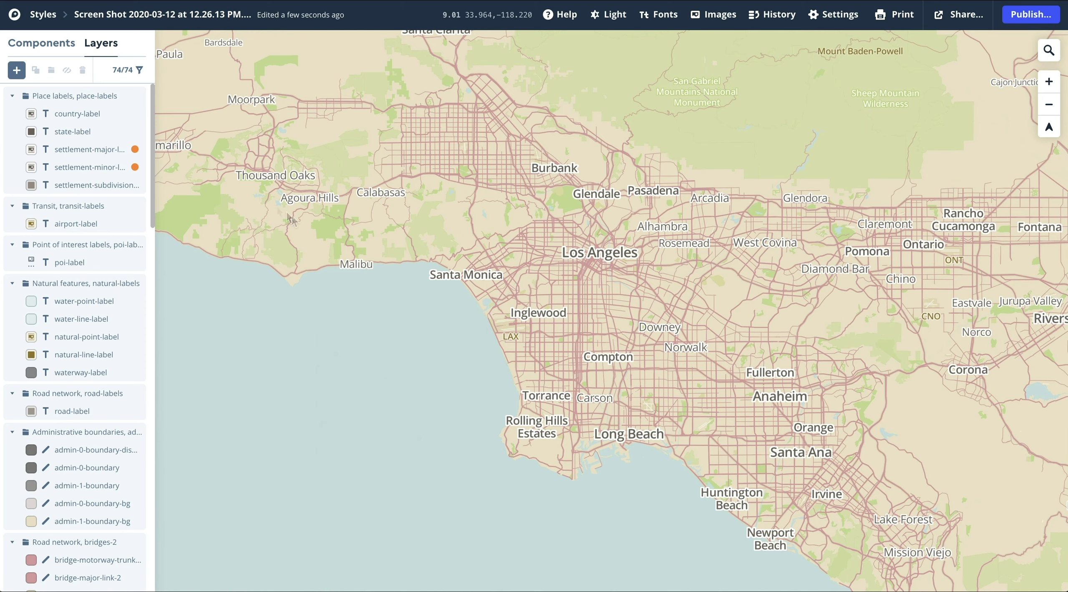
Add a Terrain (RGB-encoded dem) hillshade layer positioned below roads, just above Land & water
{"action": "left_click", "coordinate": [16, 72]}
{"action": "scroll", "coordinate": [306, 352], "scroll_direction": "down", "scroll_amount": 10}
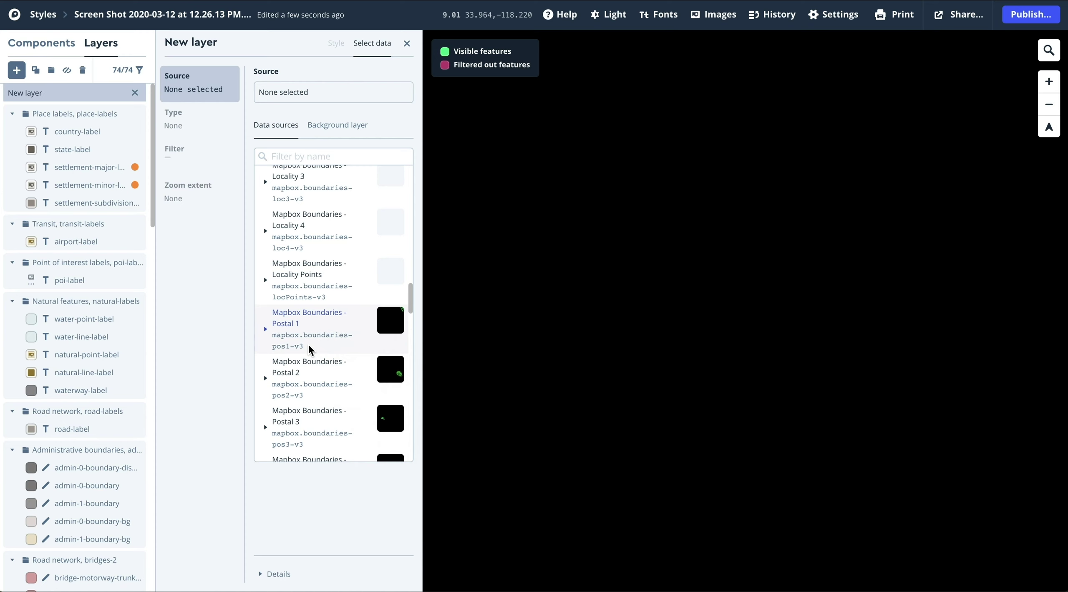
{"action": "scroll", "coordinate": [309, 346], "scroll_direction": "down", "scroll_amount": 15}
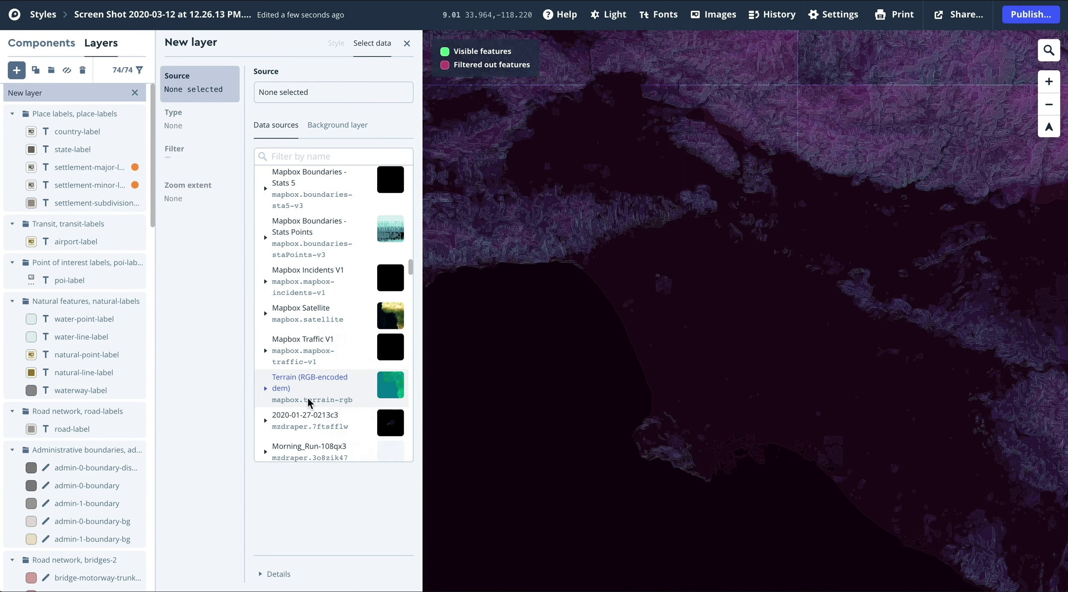
{"action": "left_click", "coordinate": [307, 397]}
{"action": "left_click", "coordinate": [311, 411]}
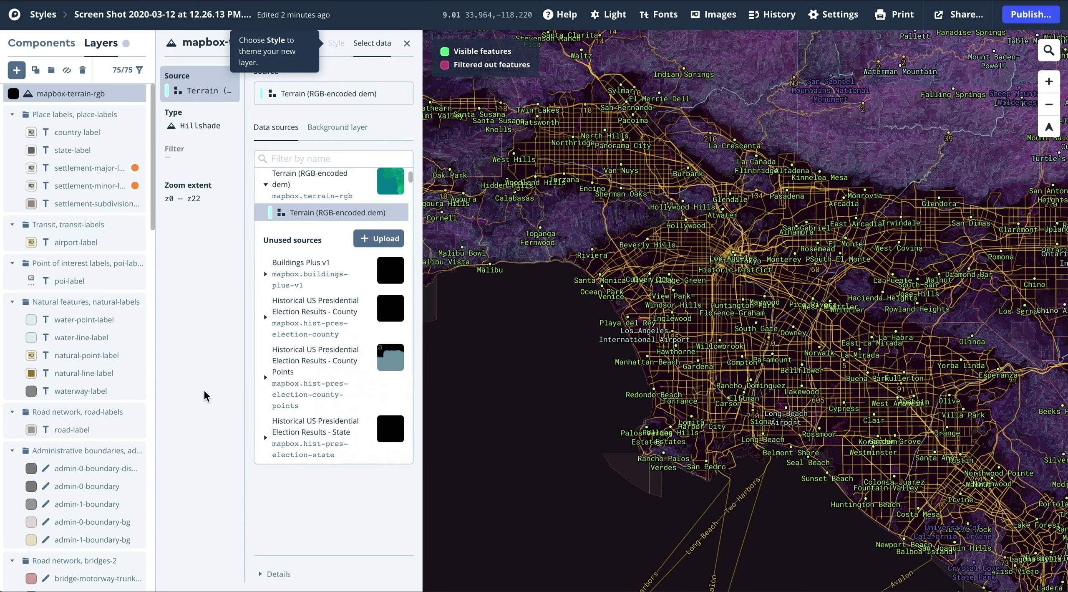
{"action": "left_click", "coordinate": [337, 43]}
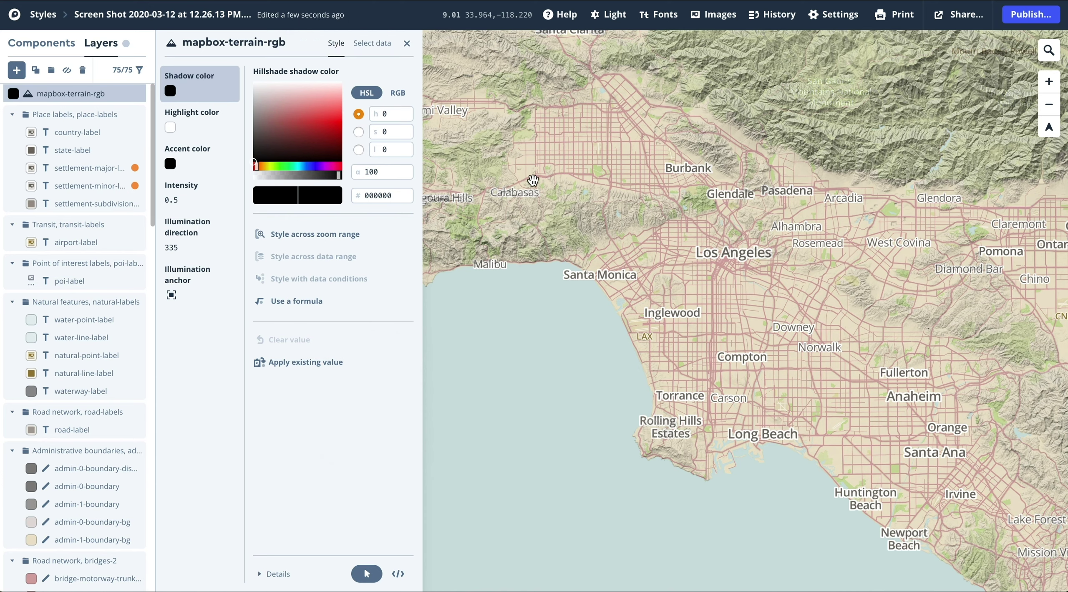
{"action": "scroll", "coordinate": [142, 121], "scroll_direction": "down", "scroll_amount": 10}
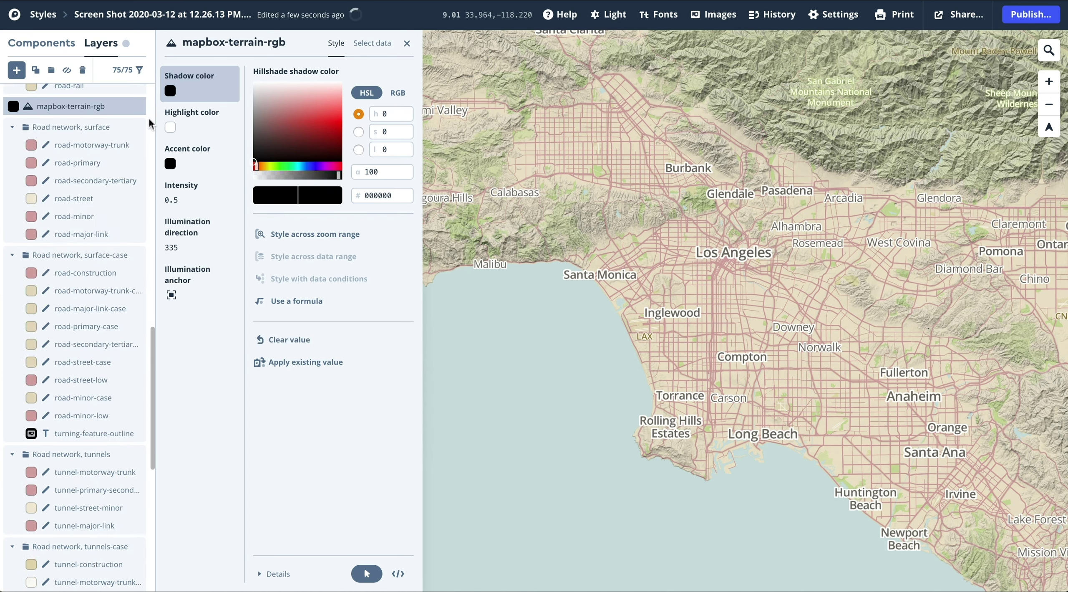
{"action": "left_click_drag", "start_coordinate": [134, 106], "coordinate": [137, 411]}
{"action": "left_click", "coordinate": [407, 43]}
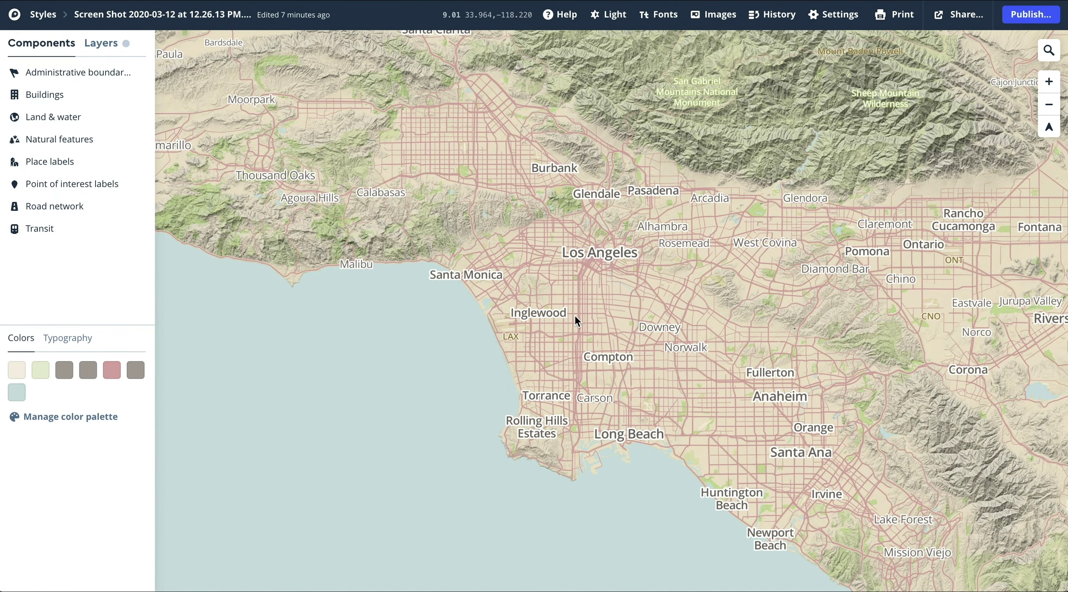
Add a Motorways and trunks palette colour set to the Roads pink d6a9a8
{"action": "left_click", "coordinate": [111, 370]}
{"action": "left_click", "coordinate": [308, 501]}
{"action": "key", "text": "ctrl+c"}
{"action": "left_click", "coordinate": [363, 363]}
{"action": "left_click", "coordinate": [106, 422]}
{"action": "scroll", "coordinate": [255, 444], "scroll_direction": "down", "scroll_amount": 5}
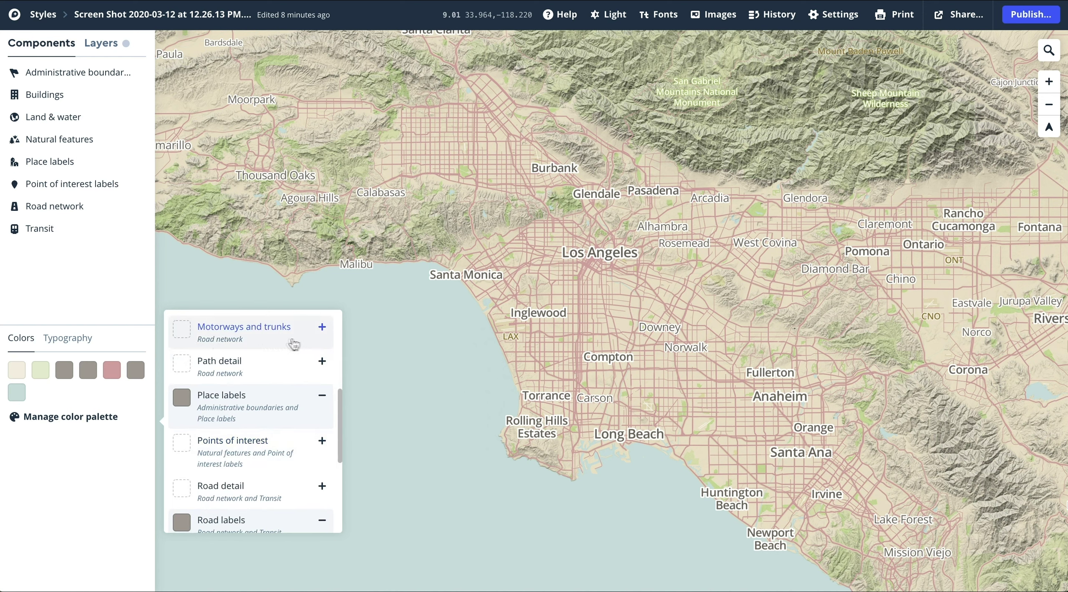
{"action": "left_click", "coordinate": [322, 327]}
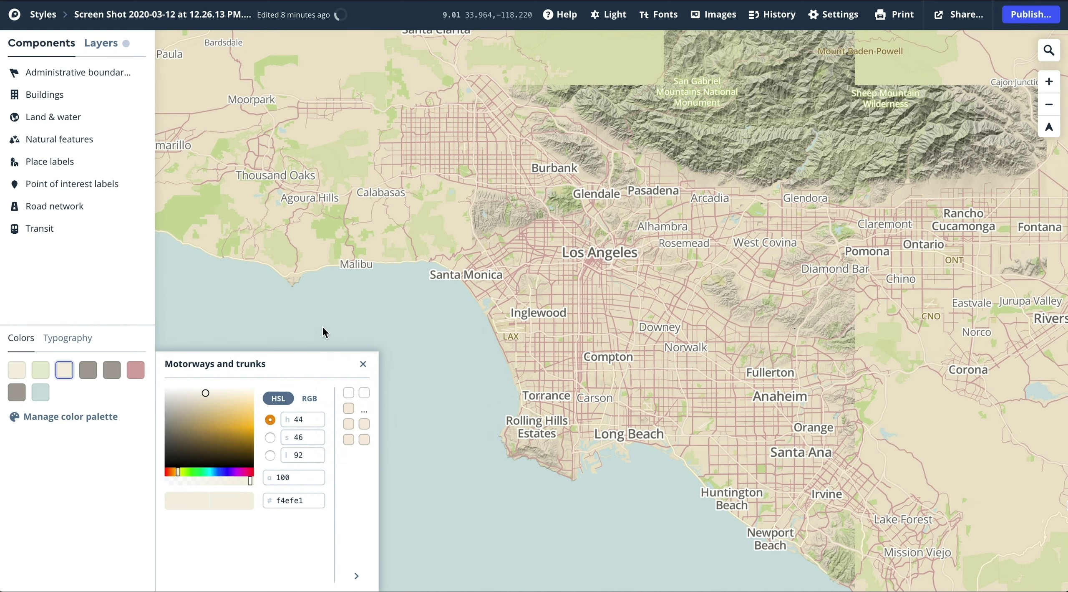
{"action": "triple_click", "coordinate": [294, 500]}
{"action": "key", "text": "ctrl+v"}
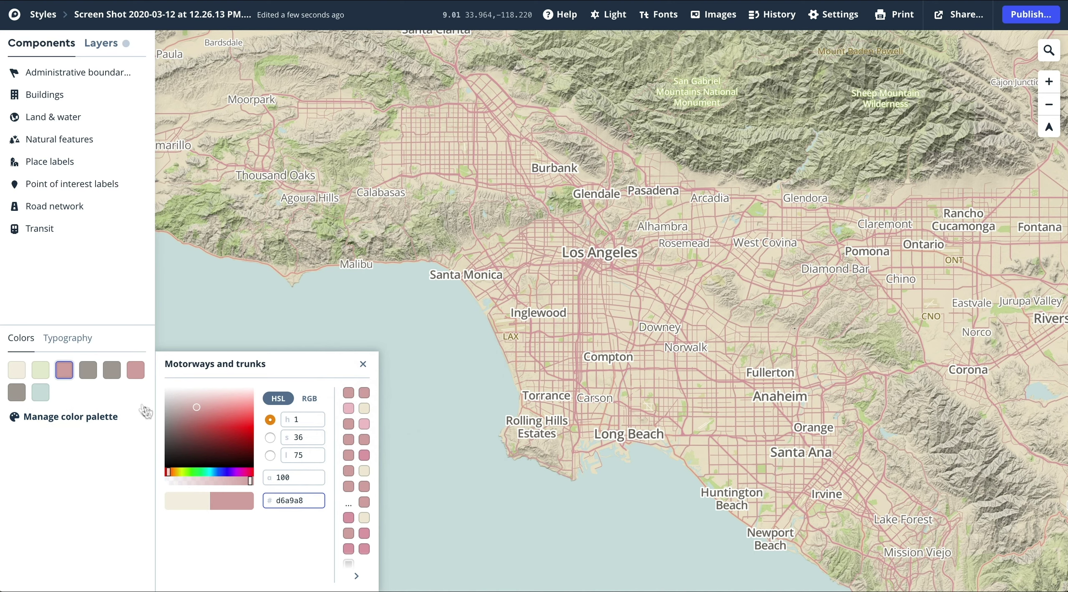
Copy the Road labels grey hex value a8a29b
{"action": "left_click", "coordinate": [111, 375]}
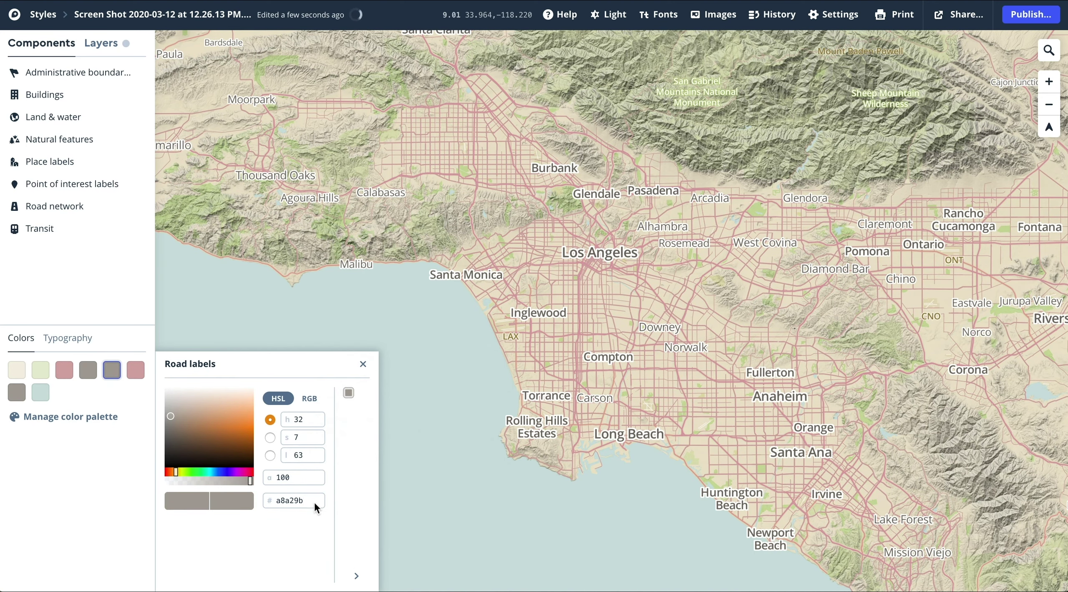
{"action": "left_click_drag", "start_coordinate": [313, 501], "coordinate": [255, 496]}
{"action": "key", "text": "super+c"}
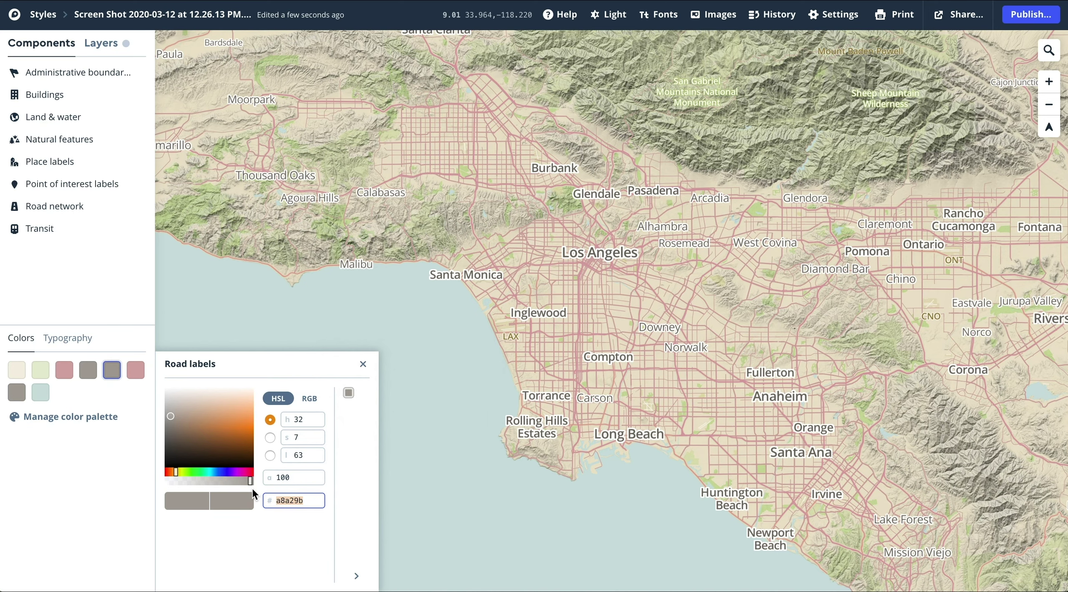
{"action": "left_click", "coordinate": [136, 371]}
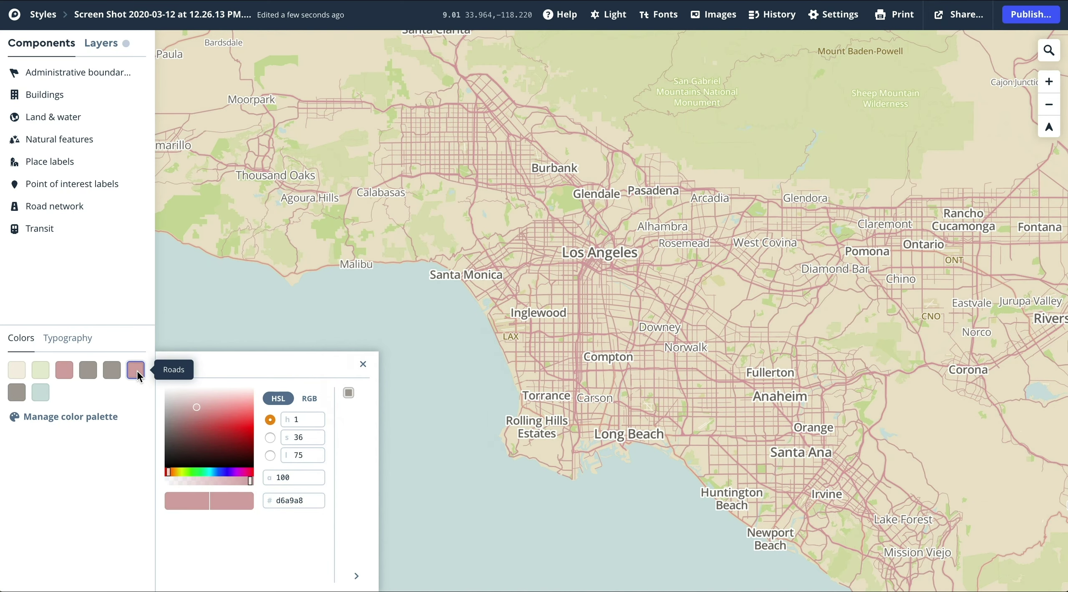
Change the Roads palette colour from d6a9a8 to pure white ffffff
{"action": "left_click_drag", "start_coordinate": [313, 500], "coordinate": [251, 494]}
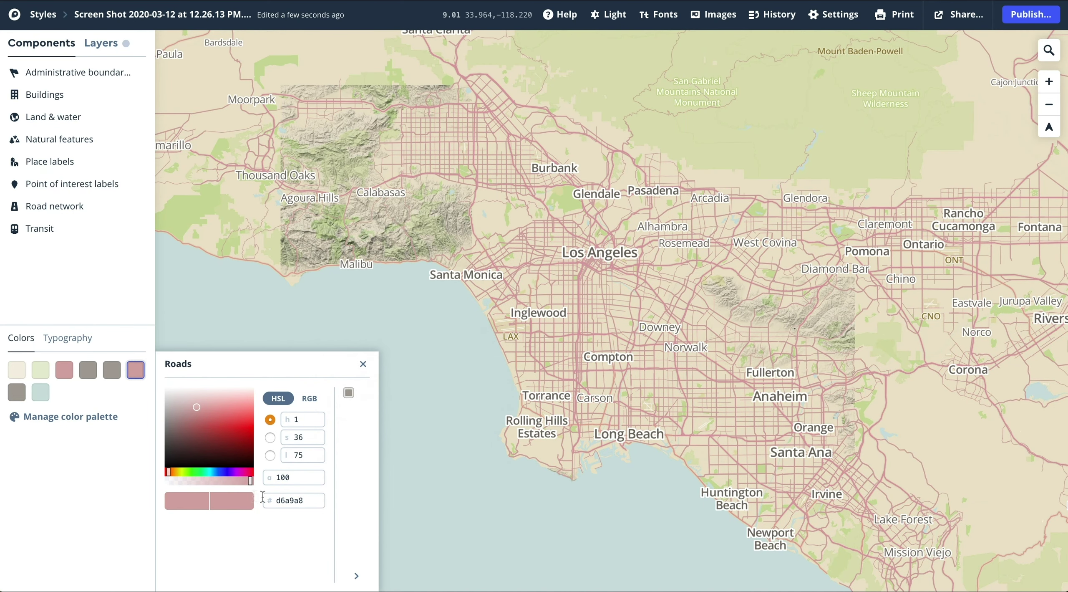
{"action": "key", "text": "BackSpace"}
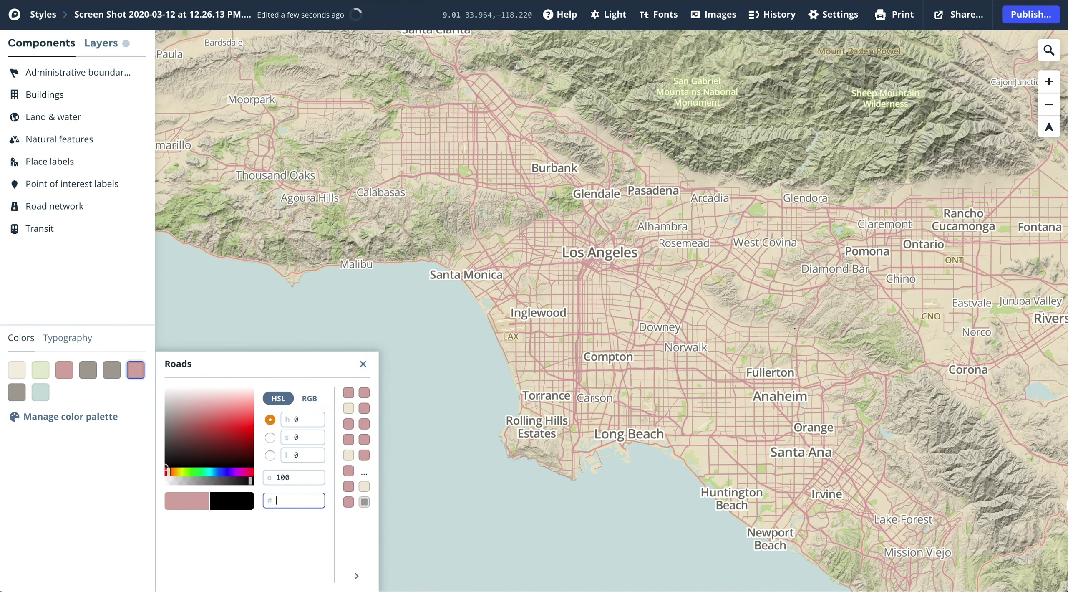
{"action": "key", "text": "super+v"}
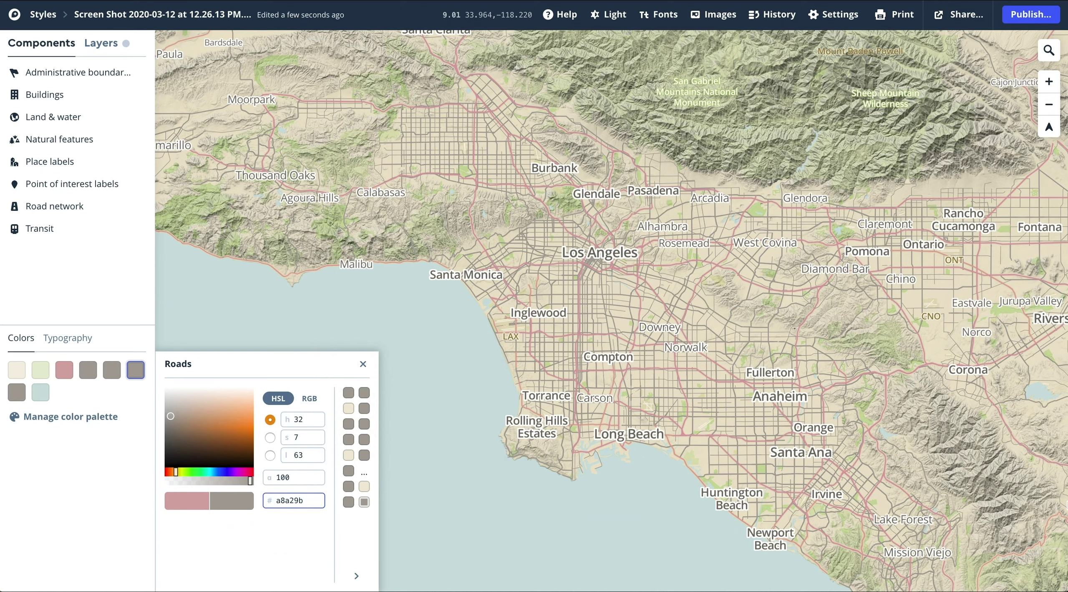
{"action": "left_click_drag", "start_coordinate": [170, 416], "coordinate": [155, 373]}
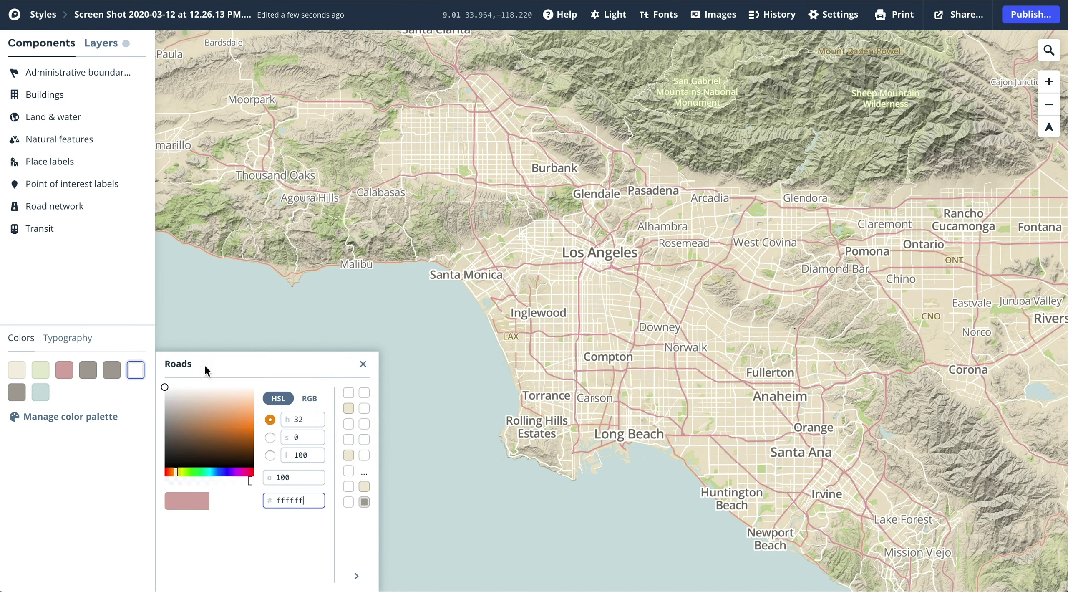
{"action": "left_click", "coordinate": [362, 363]}
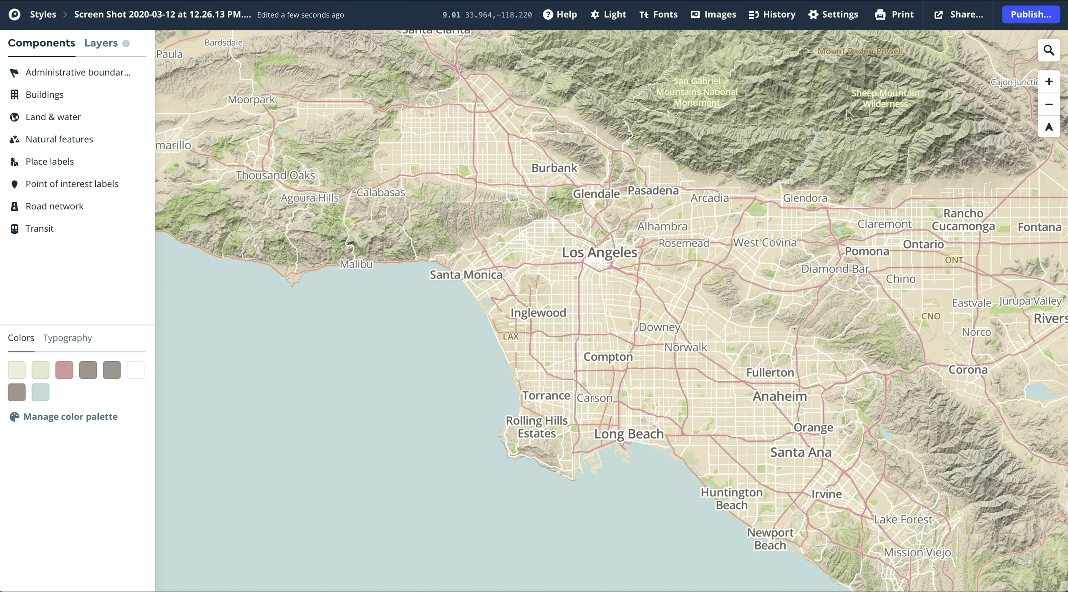
{"action": "left_click", "coordinate": [1015, 19]}
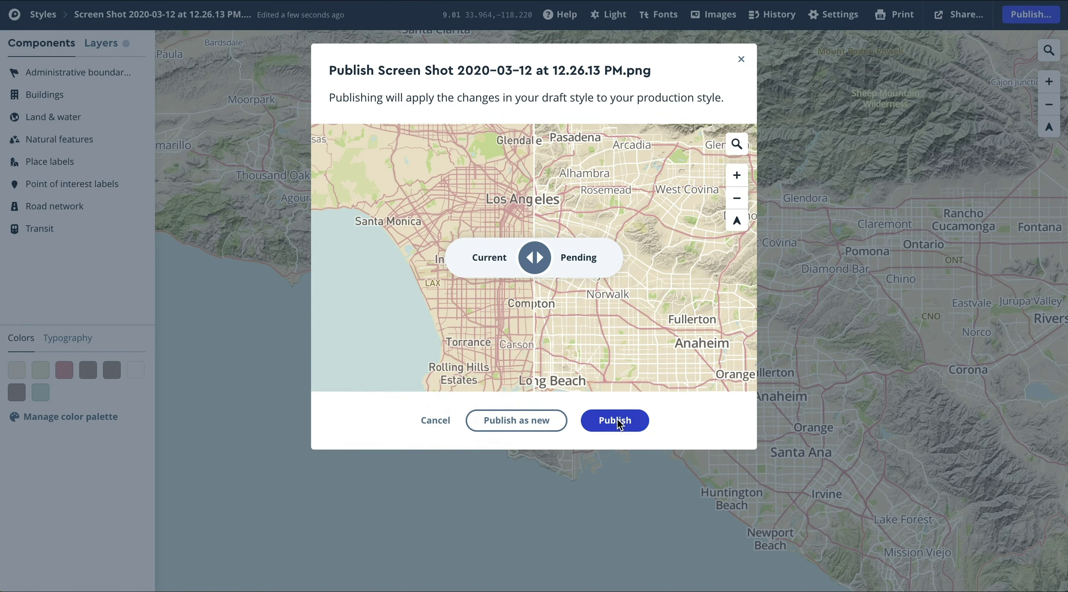
Compare current and pending versions with the swipe divider, then publish to production
{"action": "scroll", "coordinate": [556, 330], "scroll_direction": "down", "scroll_amount": 5}
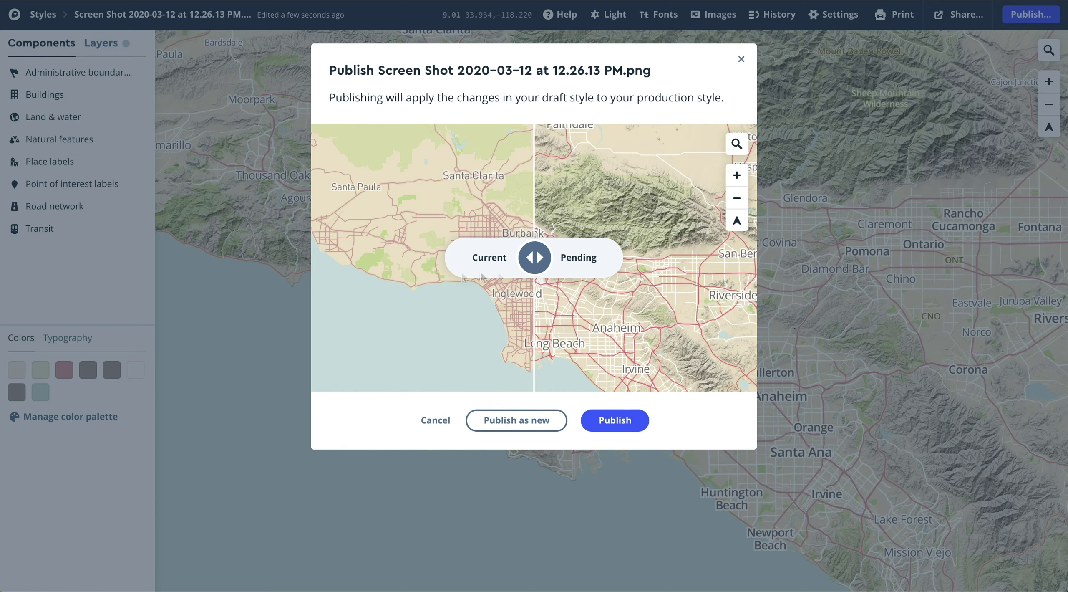
{"action": "mouse_move", "coordinate": [535, 257]}
{"action": "left_mouse_down"}
{"action": "mouse_move", "coordinate": [679, 258]}
{"action": "mouse_move", "coordinate": [543, 257]}
{"action": "left_mouse_up"}
{"action": "left_click_drag", "start_coordinate": [499, 294], "coordinate": [546, 291]}
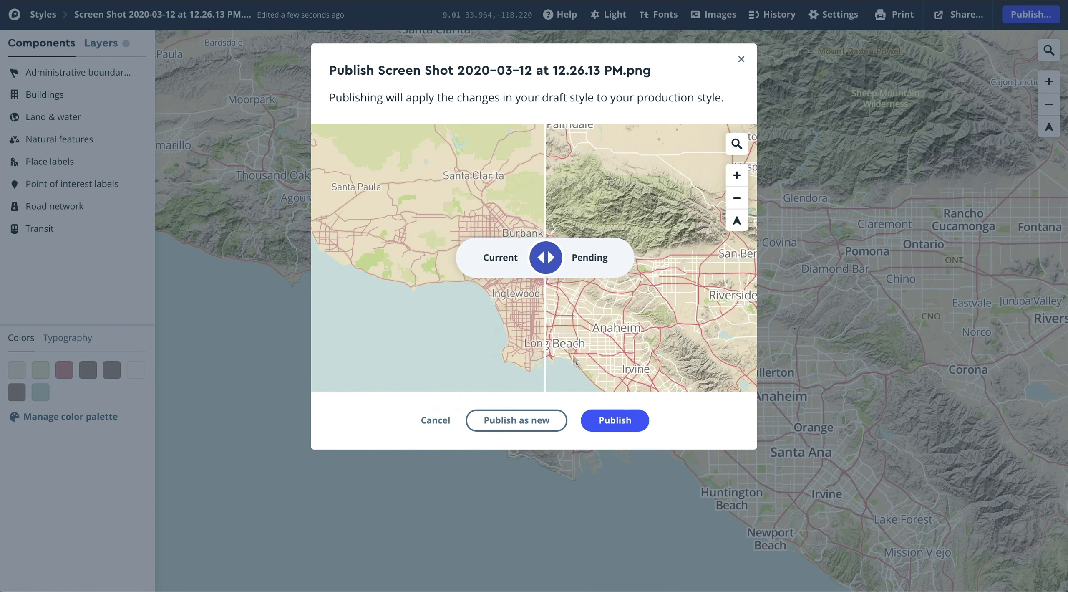
{"action": "left_click", "coordinate": [617, 422]}
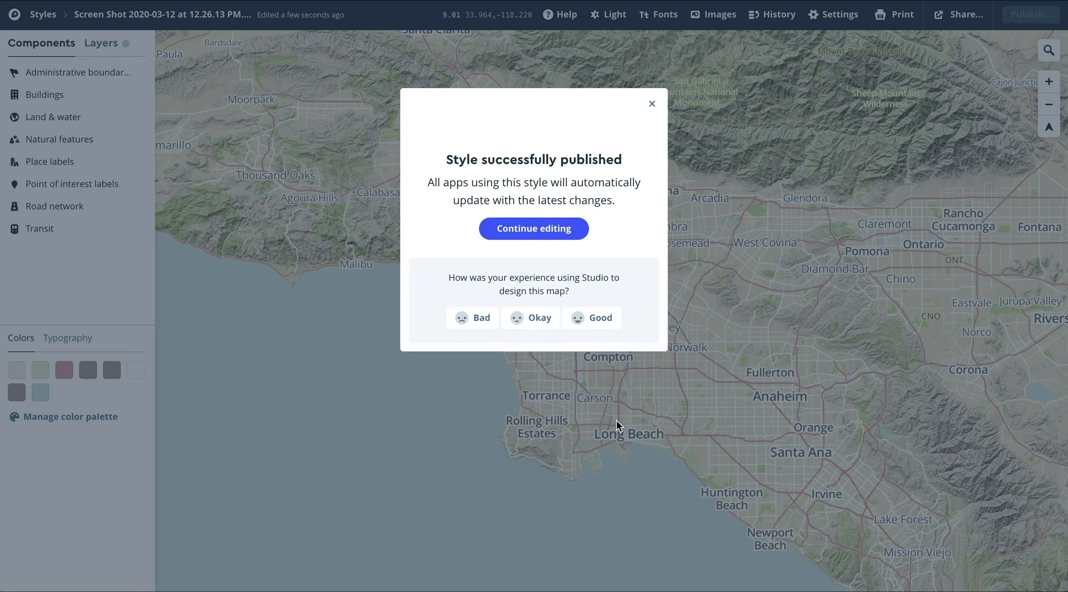
{"action": "left_click", "coordinate": [654, 105]}
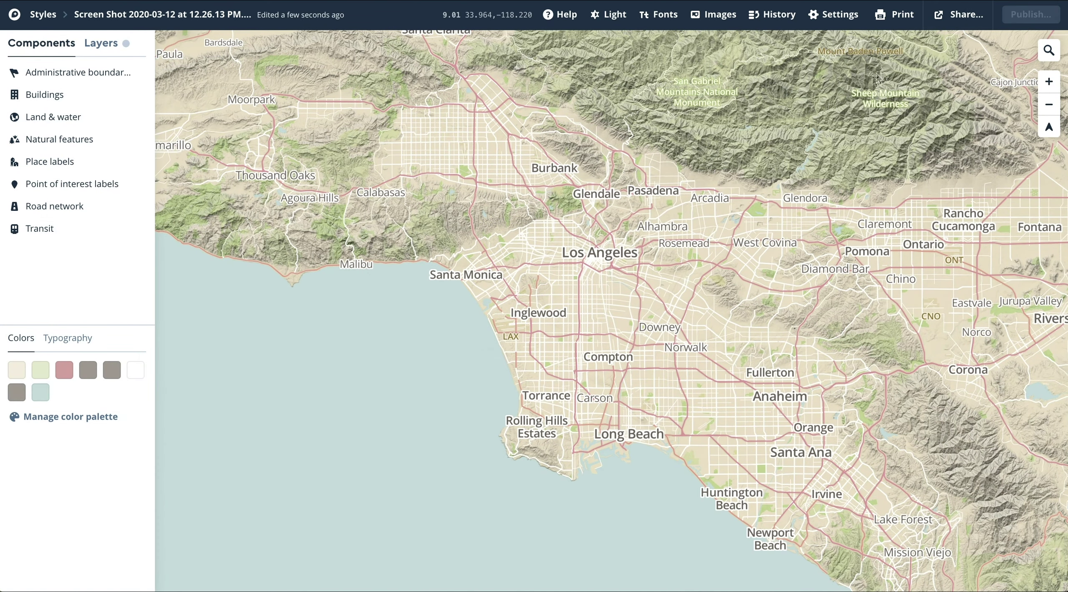
Open the Share & develop dialog and view the style URL, access token and zip download
{"action": "left_click", "coordinate": [960, 14]}
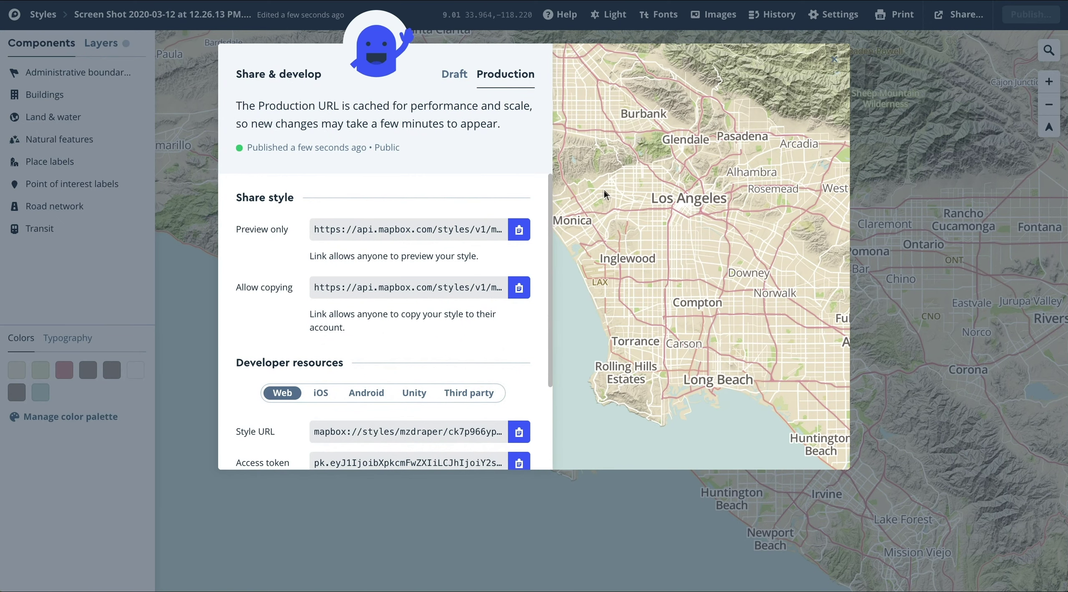
{"action": "scroll", "coordinate": [441, 350], "scroll_direction": "down", "scroll_amount": 3}
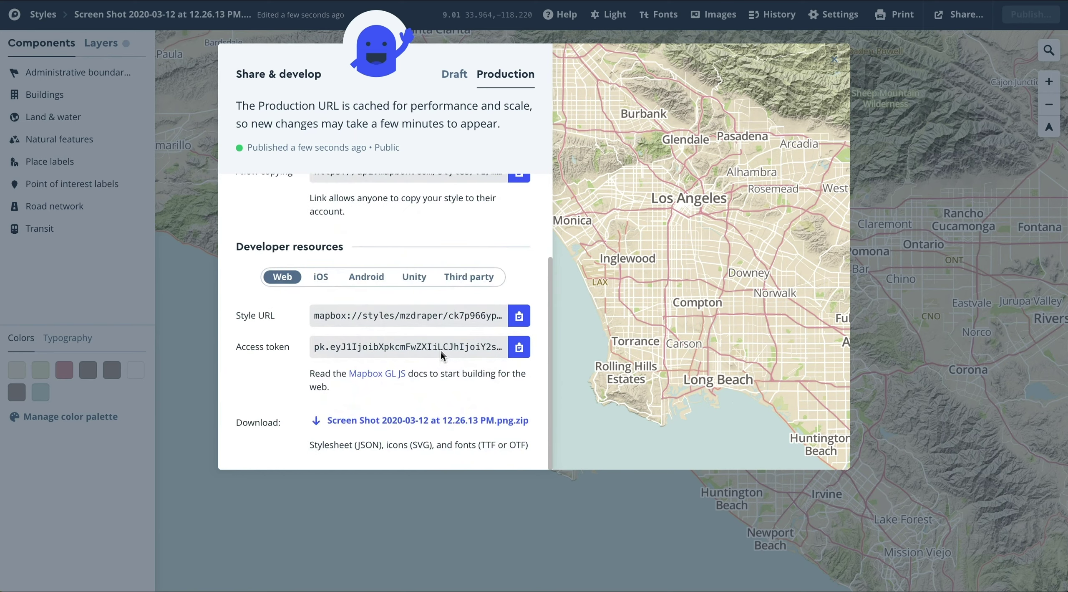